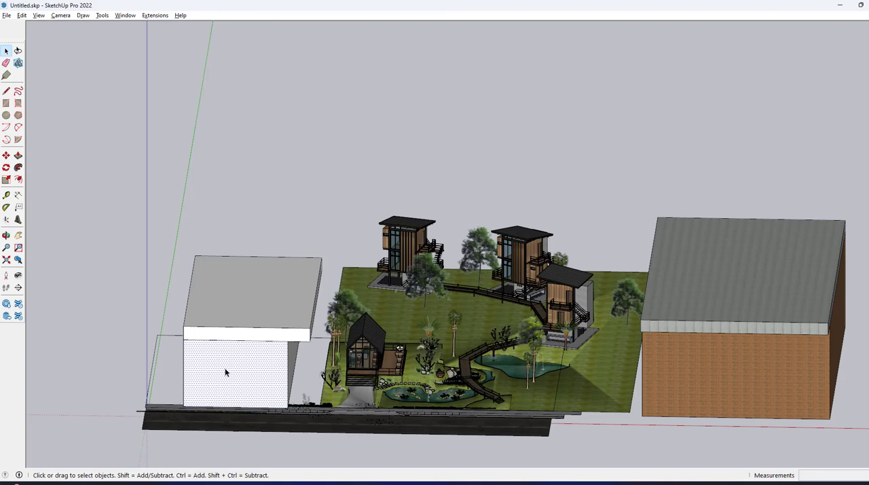
Step: Inspect the plain white building's wall and edge and the textured building's wall and roof, and clear the selection
double_click(226, 372)
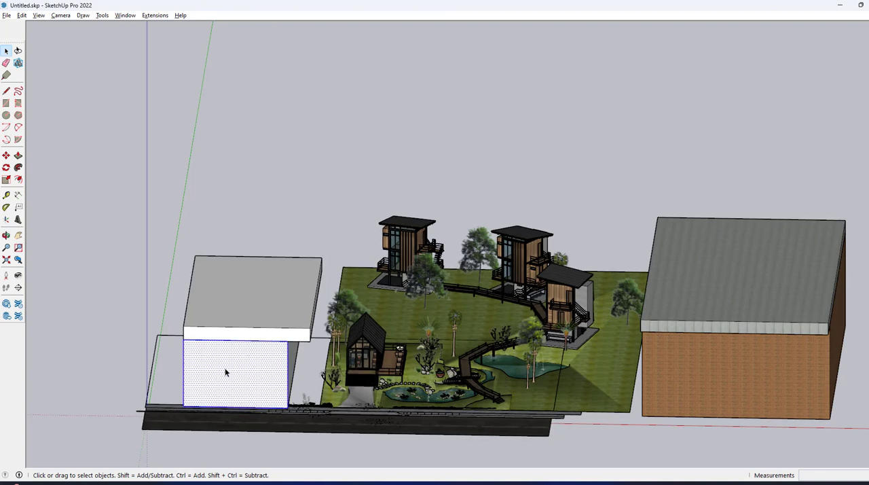
left_click(255, 340)
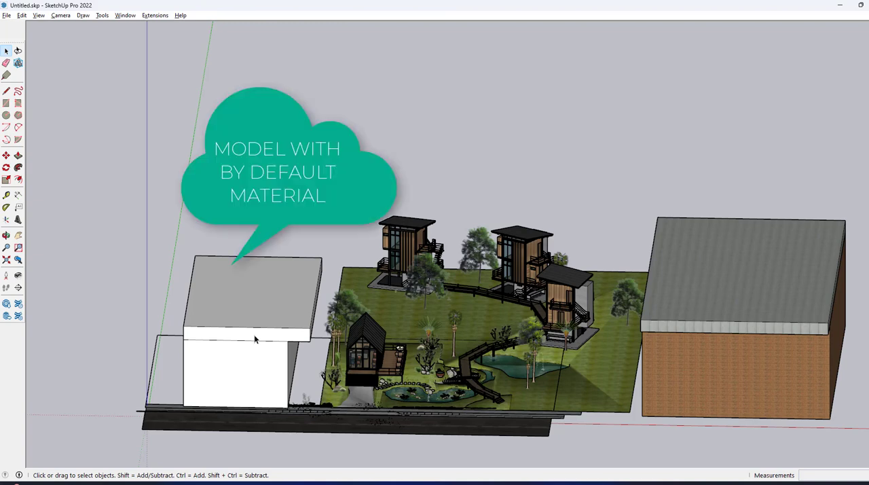
left_click(775, 362)
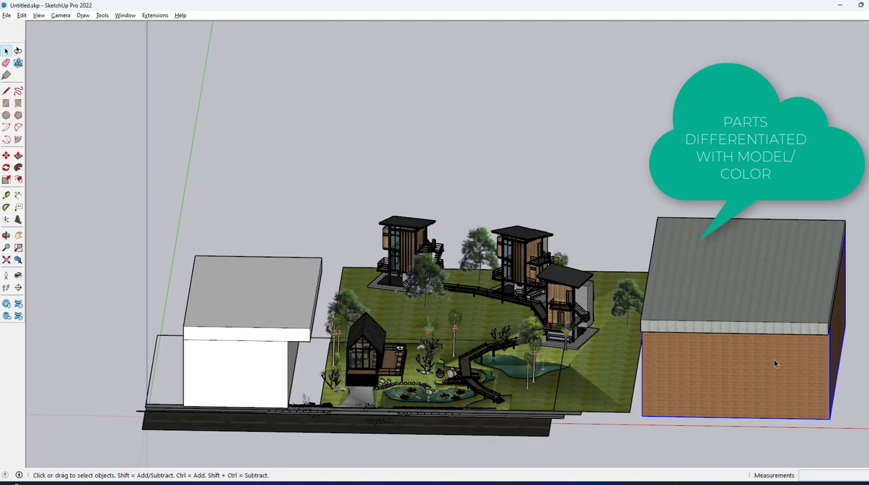
left_click(741, 322)
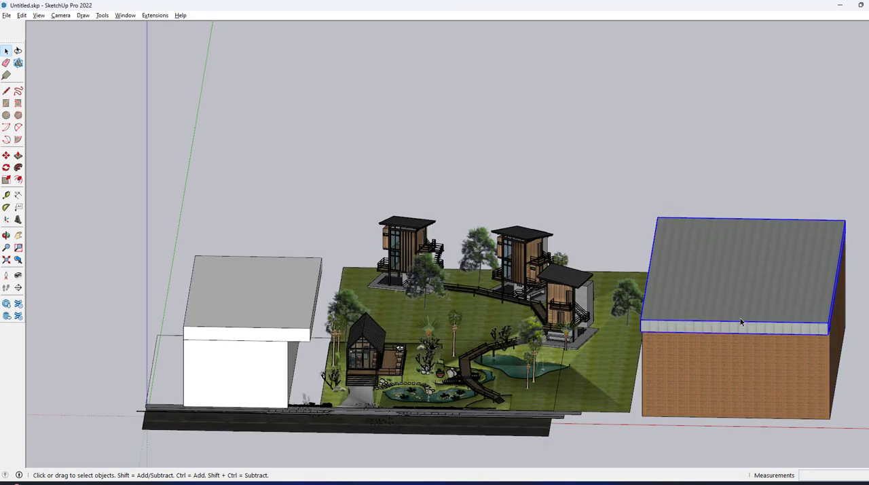
left_click(601, 189)
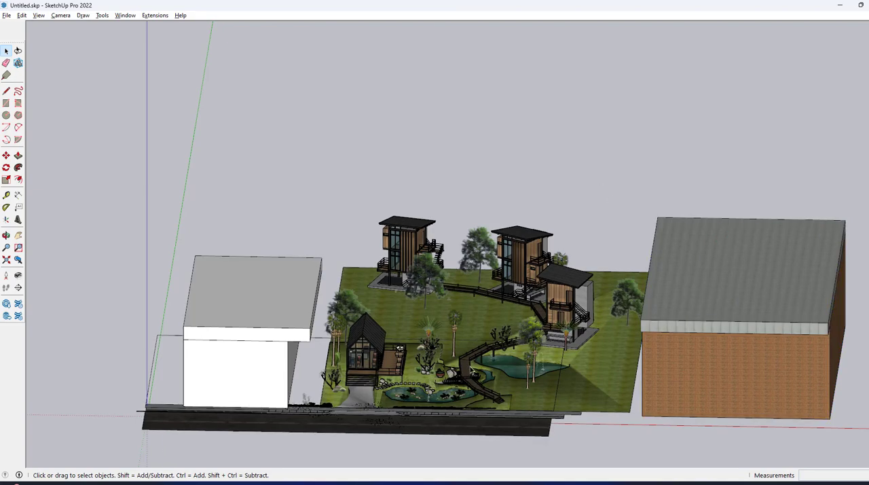
Step: Examine the whole site from ground level and from above, including both block buildings and the landscaped garden
scroll(472, 370, "up", 3)
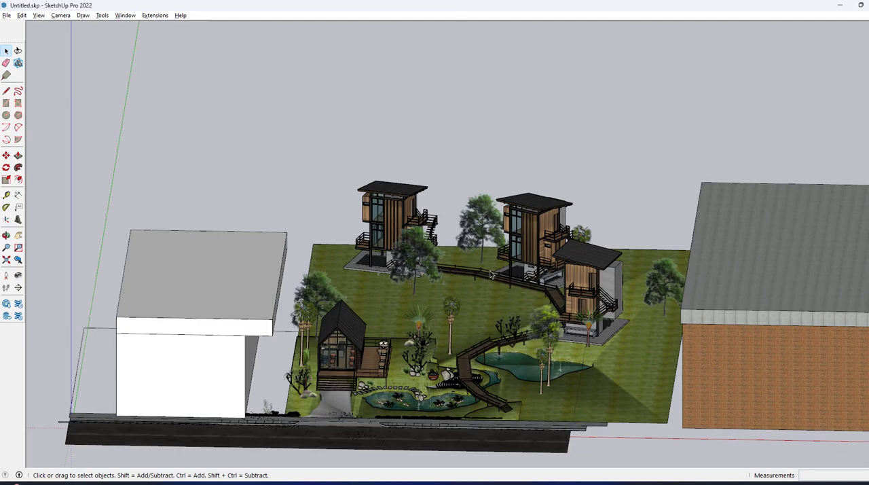
scroll(490, 279, "down", 1)
scroll(485, 283, "down", 1)
middle_click_drag(463, 310, 500, 320)
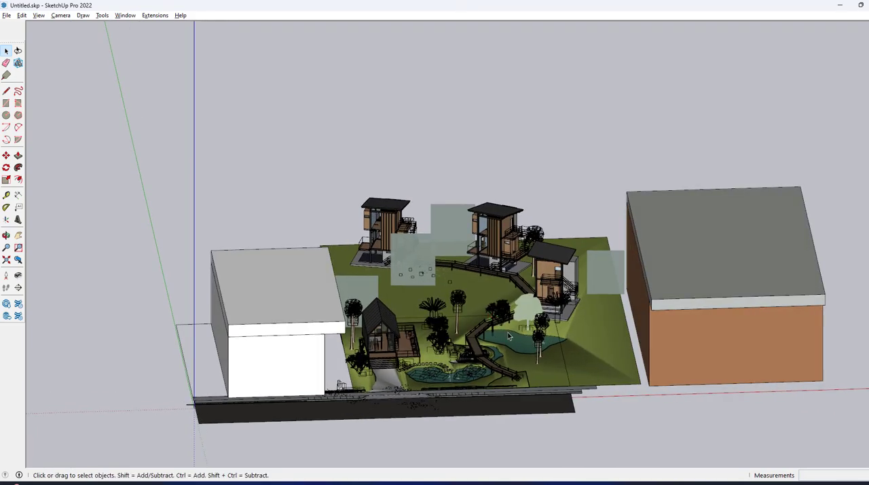
scroll(498, 319, "down", 1)
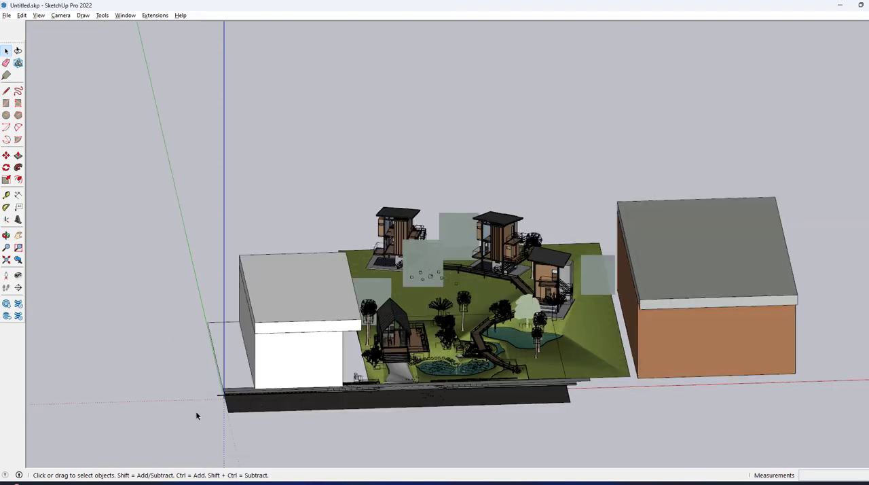
mouse_move(231, 390)
middle_mouse_down()
mouse_move(200, 213)
mouse_move(377, 250)
middle_mouse_up()
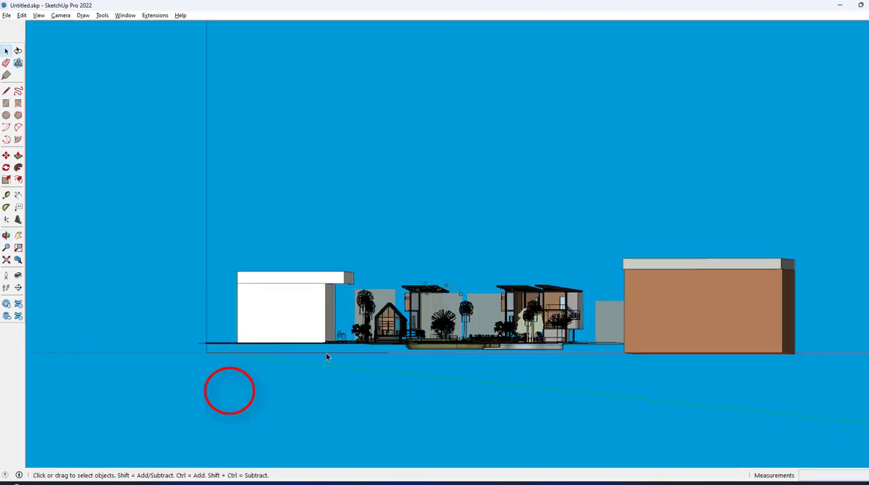
middle_click_drag(402, 276, 415, 335)
middle_click_drag(459, 288, 483, 306)
scroll(483, 307, "up", 3)
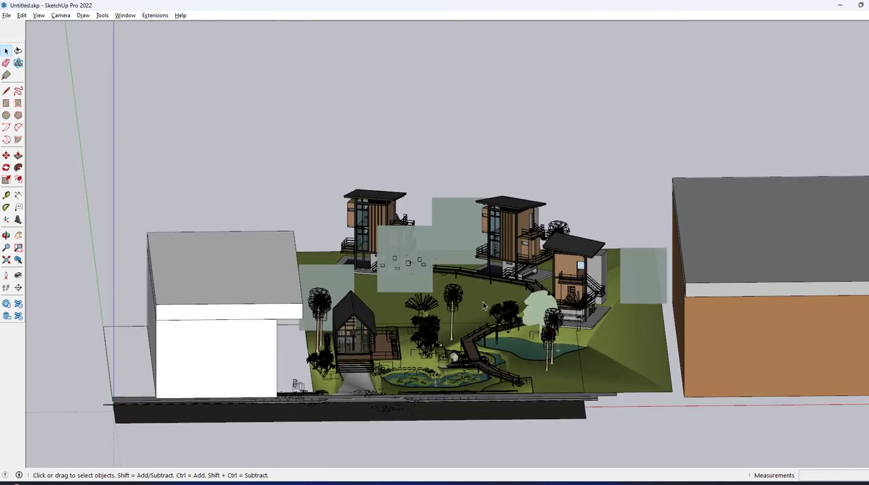
scroll(483, 306, "up", 2)
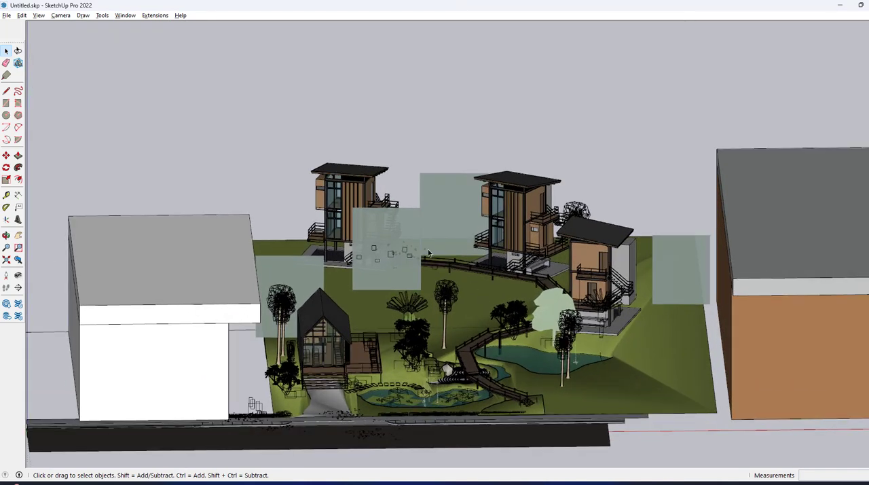
Step: Purge the unused items from the entire model through its statistics and close the model information
left_click(125, 15)
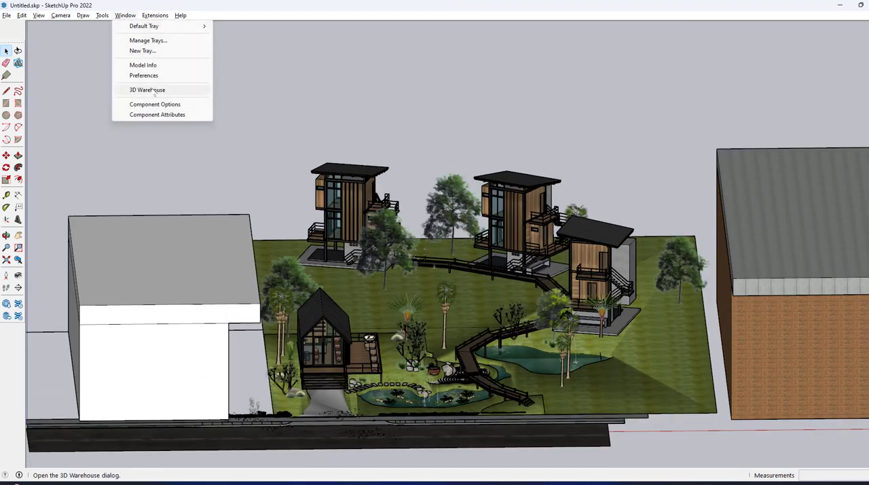
left_click(156, 66)
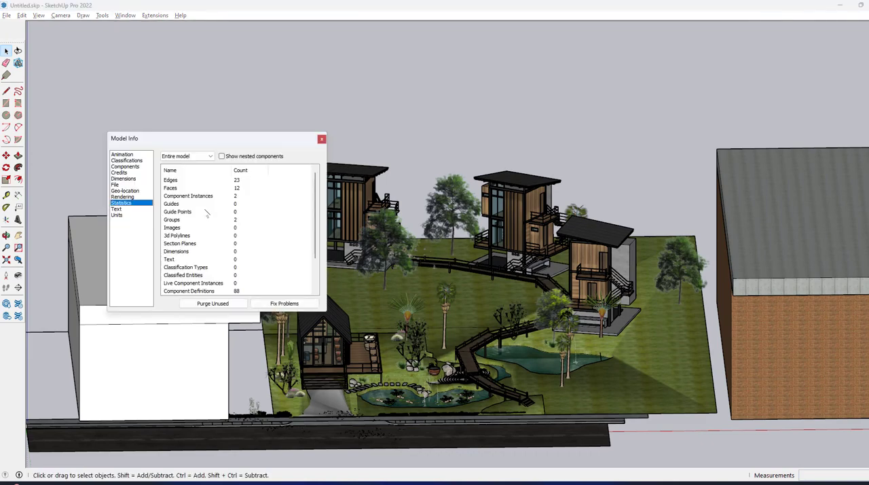
scroll(231, 273, "down", 2)
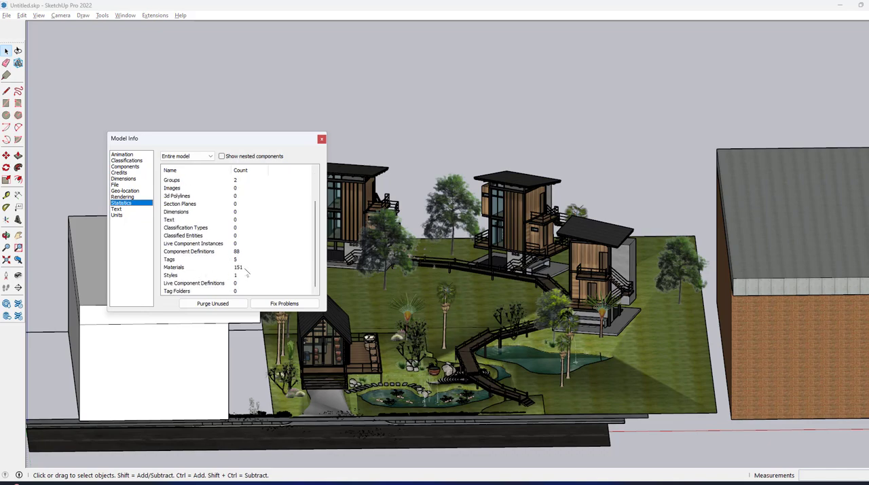
left_click(226, 306)
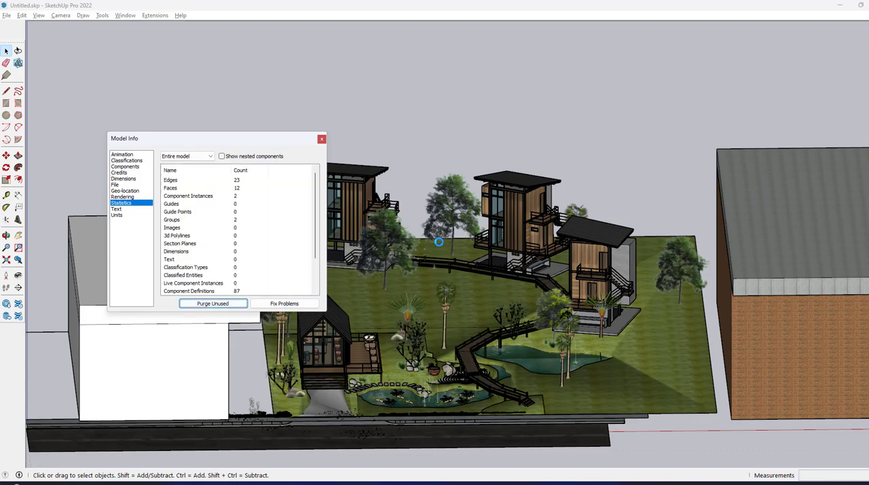
left_click(321, 139)
Step: Review the model's tags and their options in the default tray, and close the tray
left_click(125, 15)
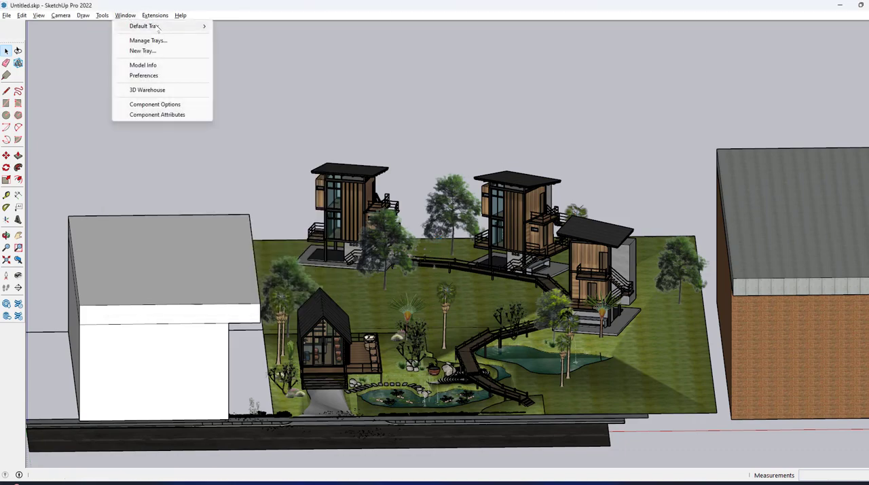
mouse_move(159, 26)
left_click(241, 26)
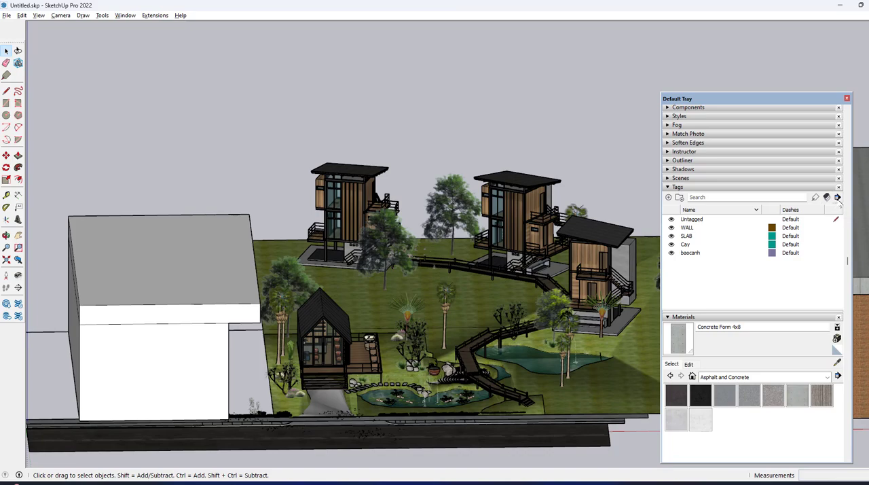
left_click(838, 197)
left_click(822, 255)
left_click(847, 99)
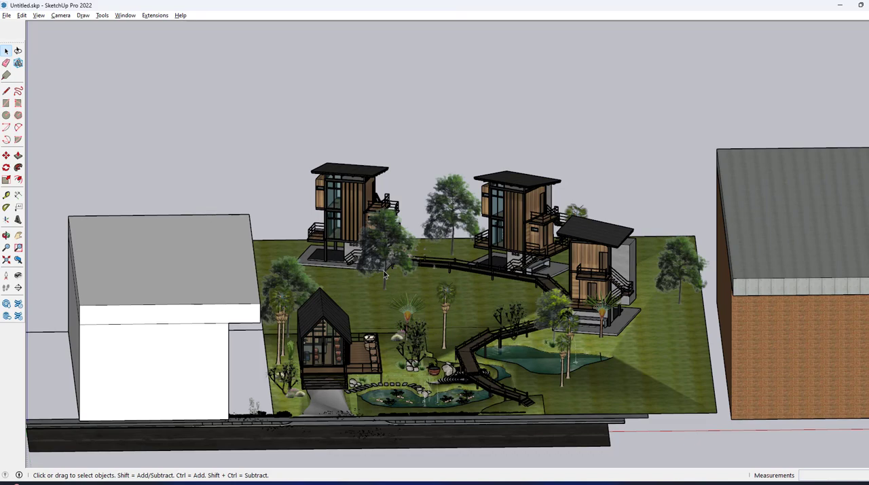
Step: Examine the white building and the gabled cabin with its front steps and terrace from several distances
scroll(430, 300, "down", 3)
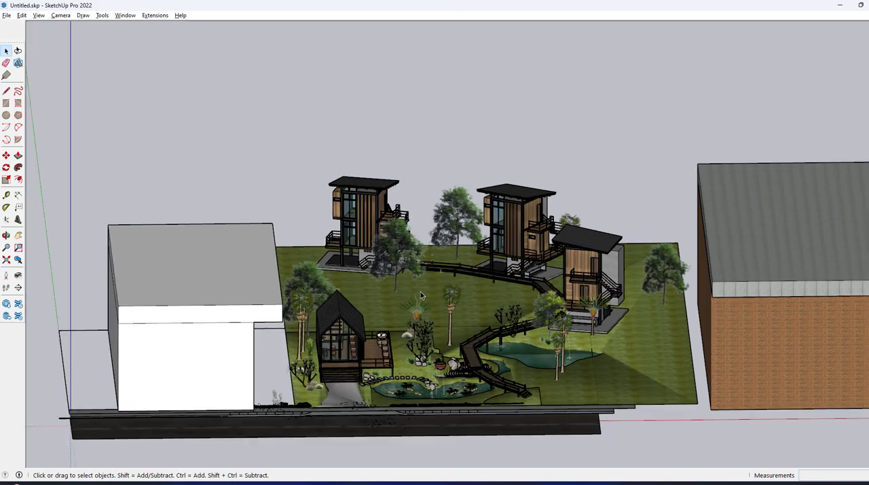
middle_click_drag(398, 282, 395, 270)
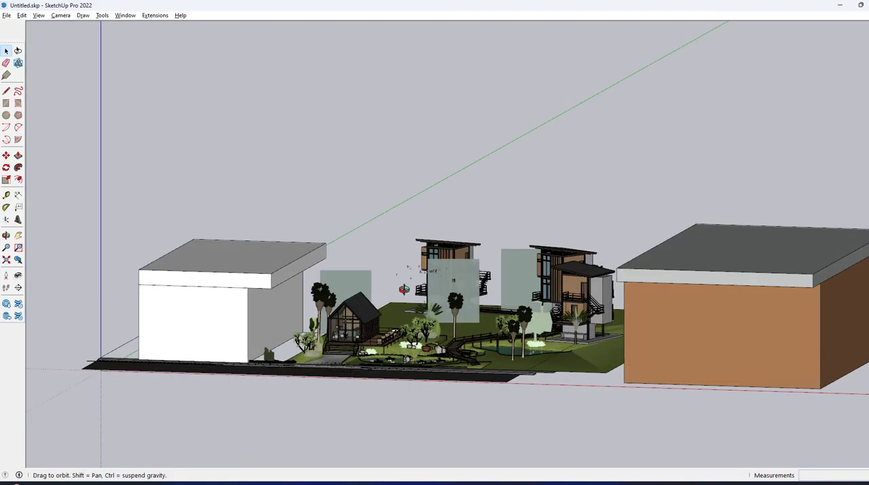
scroll(239, 343, "up", 5)
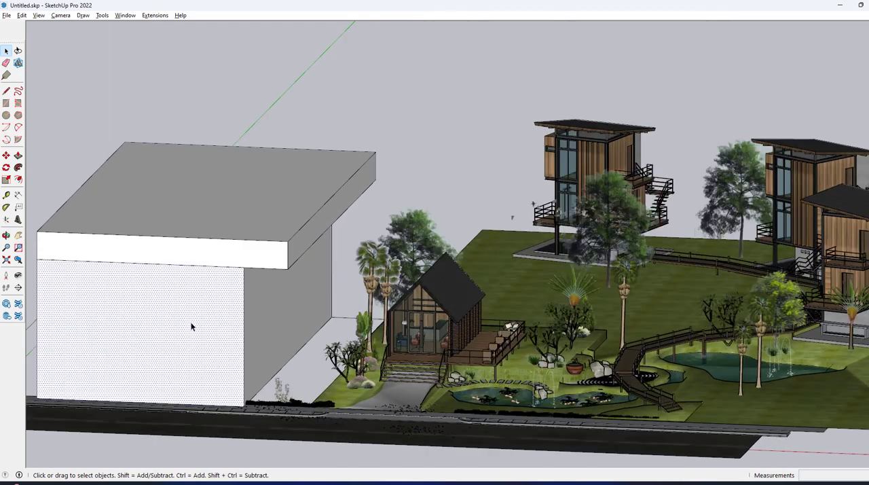
left_click(463, 149)
scroll(269, 249, "down", 3)
middle_click_drag(347, 294, 444, 308)
scroll(413, 323, "up", 7)
scroll(502, 272, "up", 2)
scroll(394, 278, "down", 3)
scroll(447, 307, "up", 3)
scroll(447, 308, "up", 5)
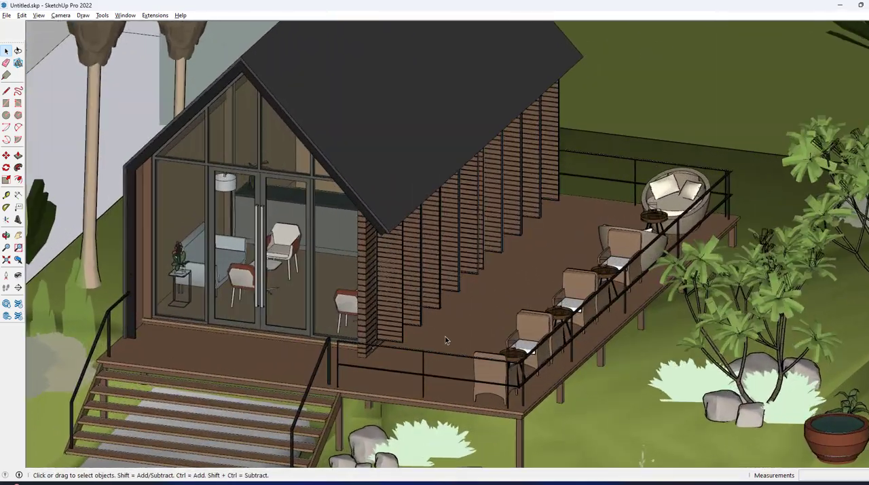
Step: Examine the cabin's interior furniture, slatted side wall and terrace chairs for their modelled detail and materials
scroll(445, 339, "up", 3)
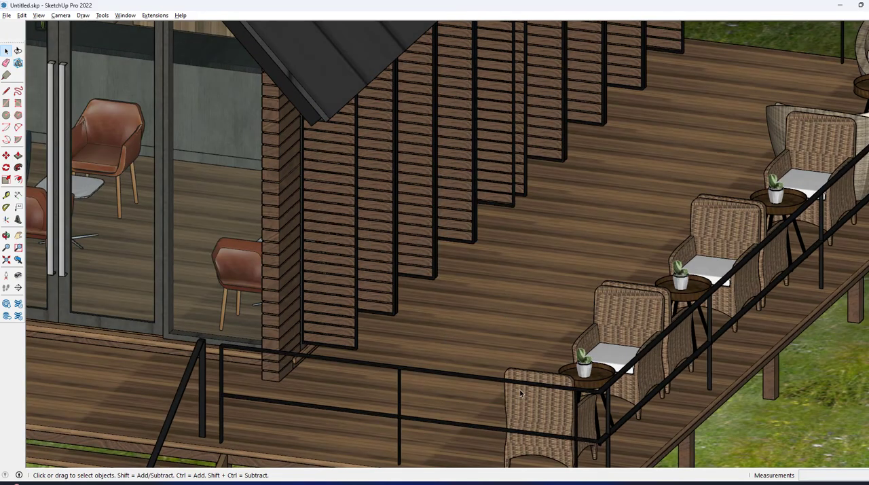
scroll(458, 378, "down", 6)
scroll(287, 227, "up", 4)
scroll(286, 228, "up", 2)
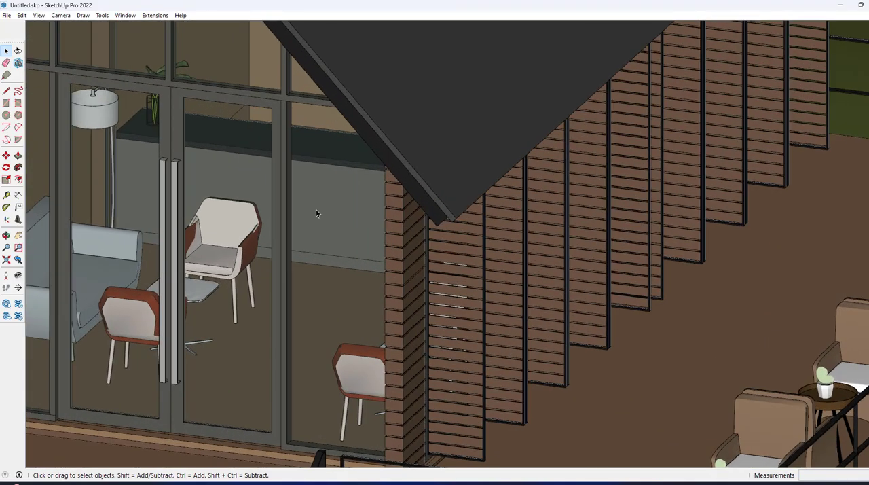
scroll(247, 165, "down", 7)
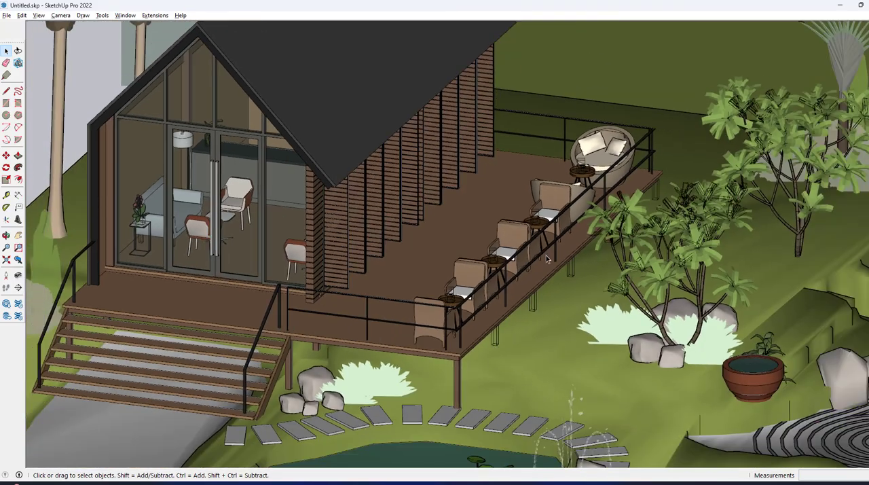
scroll(391, 249, "up", 1)
scroll(391, 249, "down", 8)
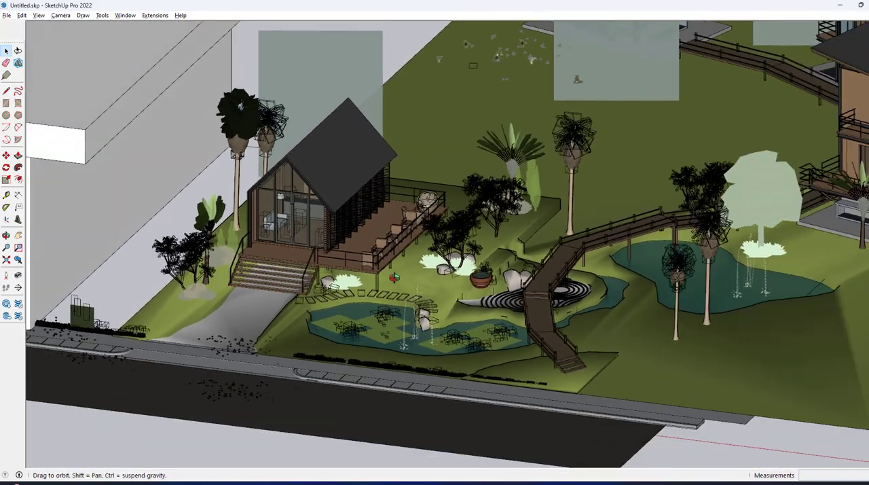
Step: Scale the road group along the red axis so that it extends past the brick building
scroll(518, 224, "down", 6)
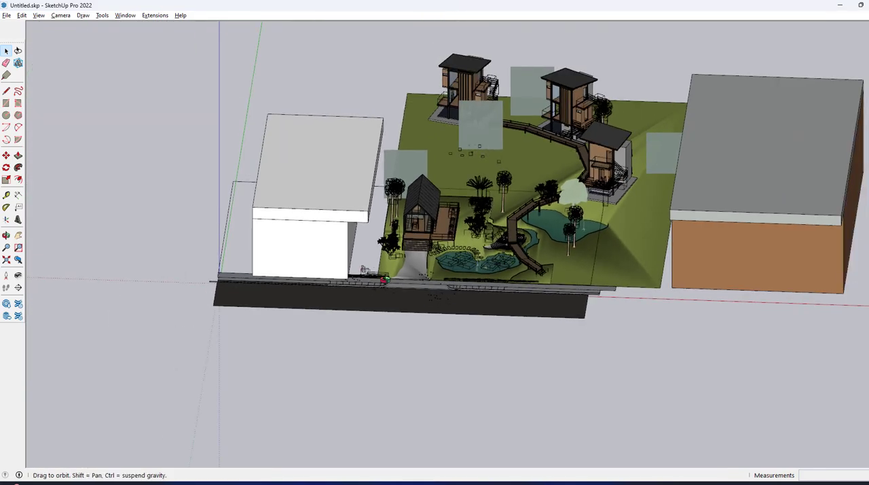
middle_click_drag(518, 226, 483, 330)
left_click(533, 334)
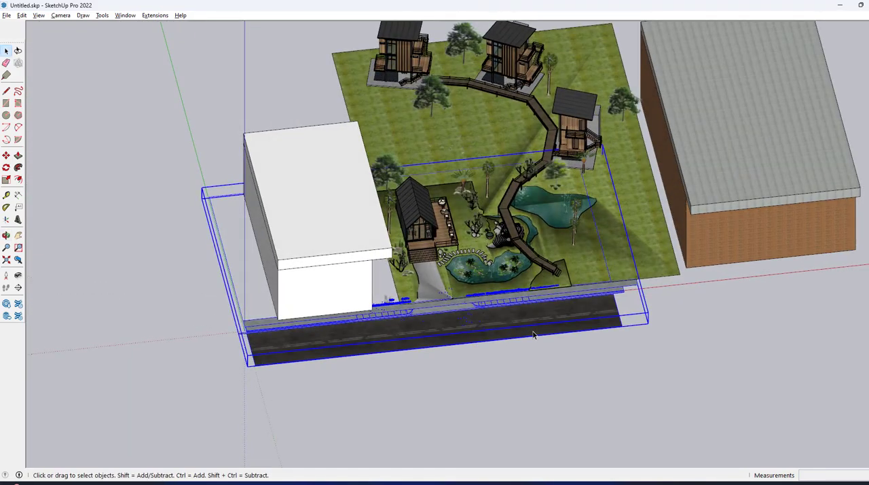
key("s")
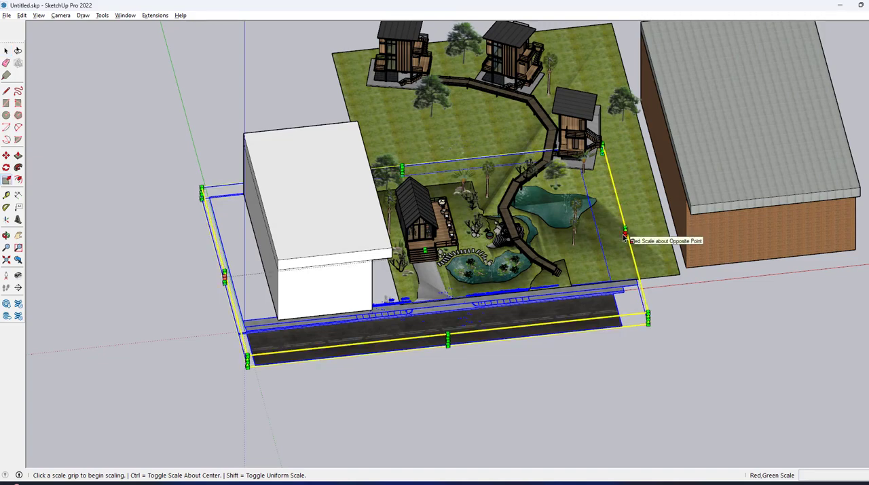
left_click(625, 236)
scroll(625, 236, "down", 6)
scroll(671, 245, "up", 4)
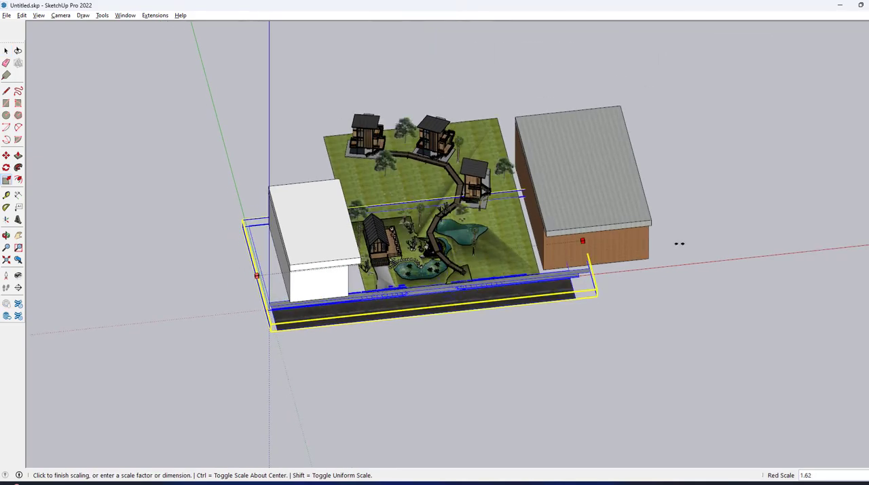
left_click(669, 135)
key("space")
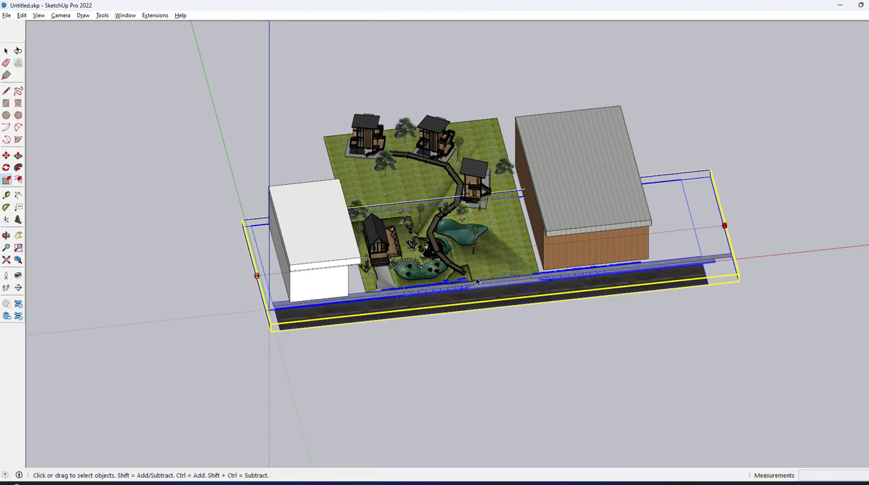
key("Escape")
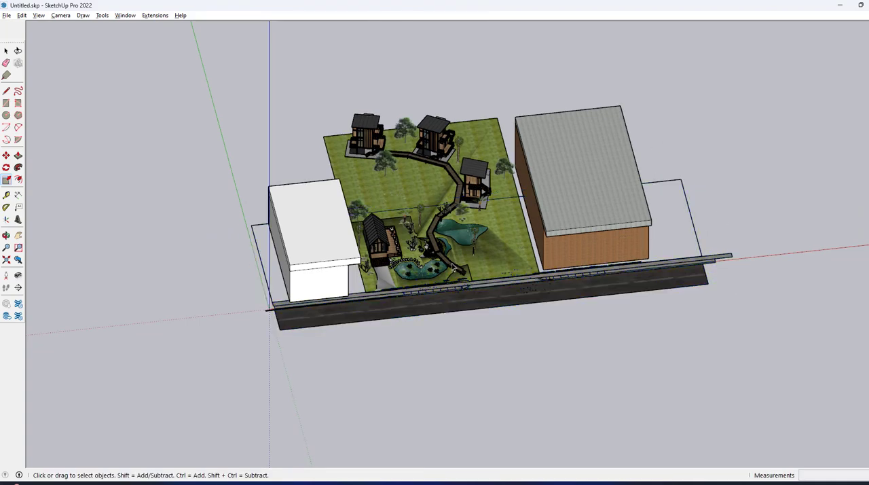
Step: Select the landscape model containing the cabin, tall houses, ponds and walkway
scroll(454, 268, "up", 6)
middle_click_drag(516, 197, 393, 151)
scroll(383, 193, "up", 5)
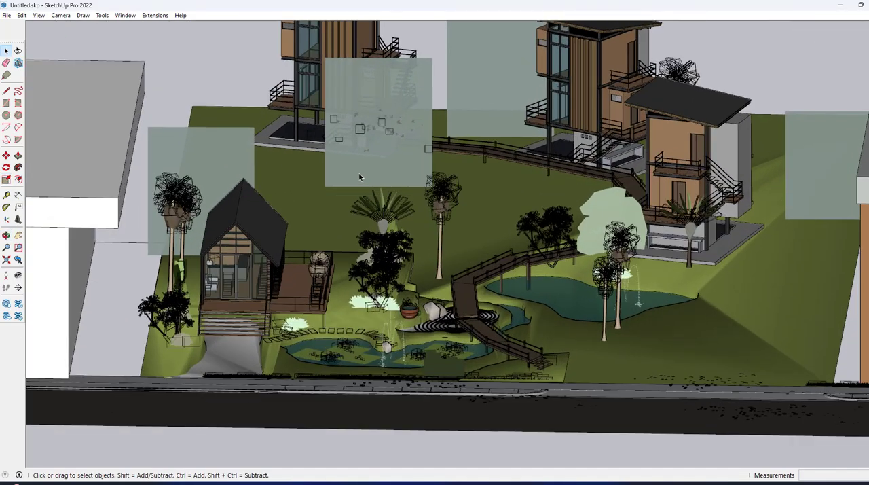
scroll(360, 177, "up", 2)
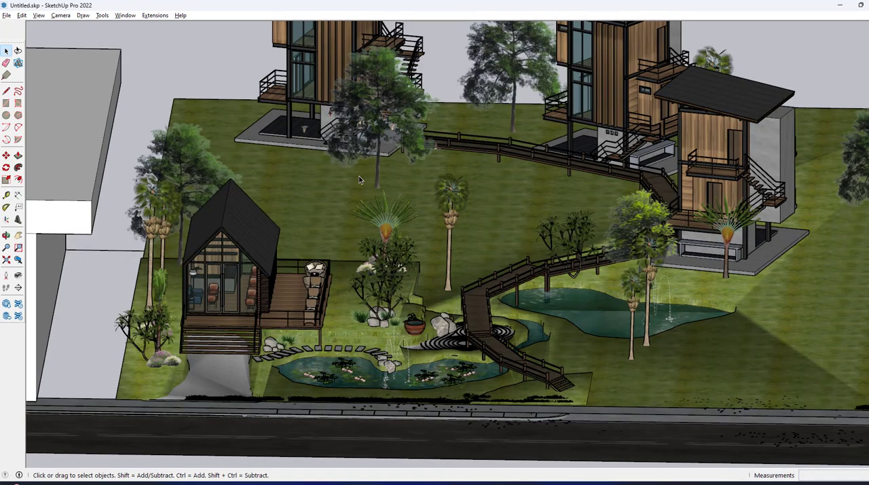
key("ctrl+a")
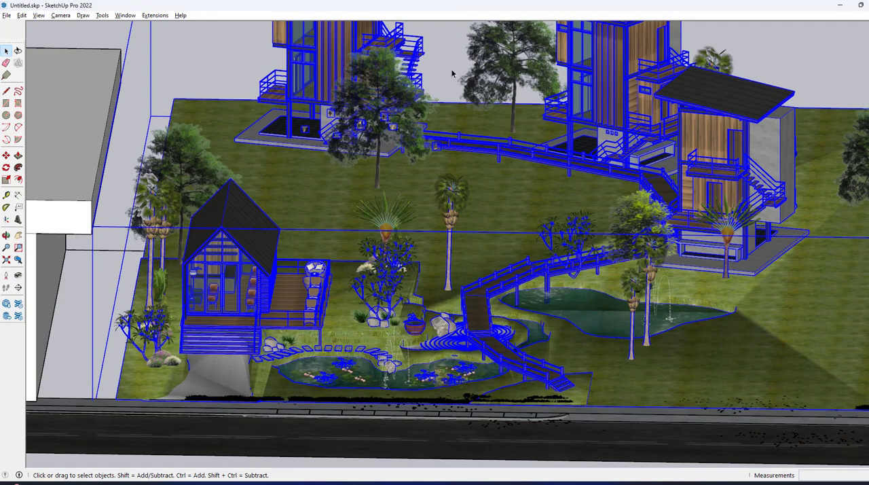
Step: Clear the selection, open the landscape group and delete the large tree in front of the far-left tall house
key("ctrl+t")
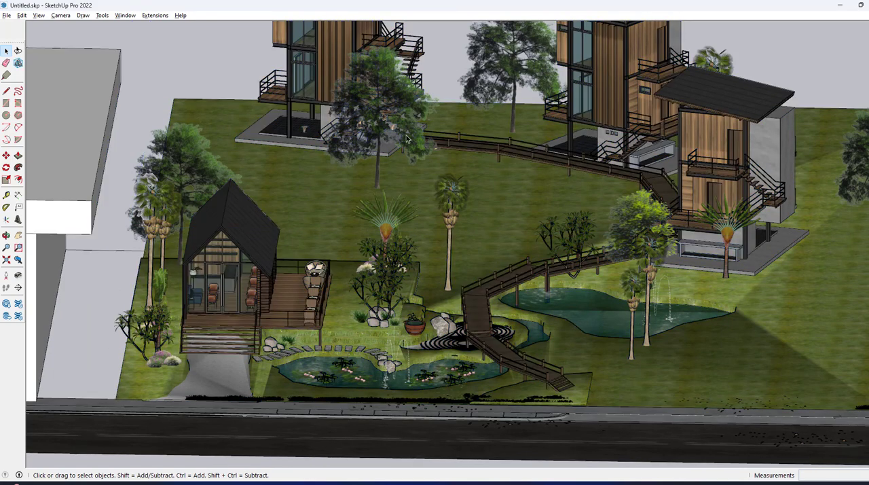
middle_click_drag(407, 138, 406, 135)
left_click(407, 138)
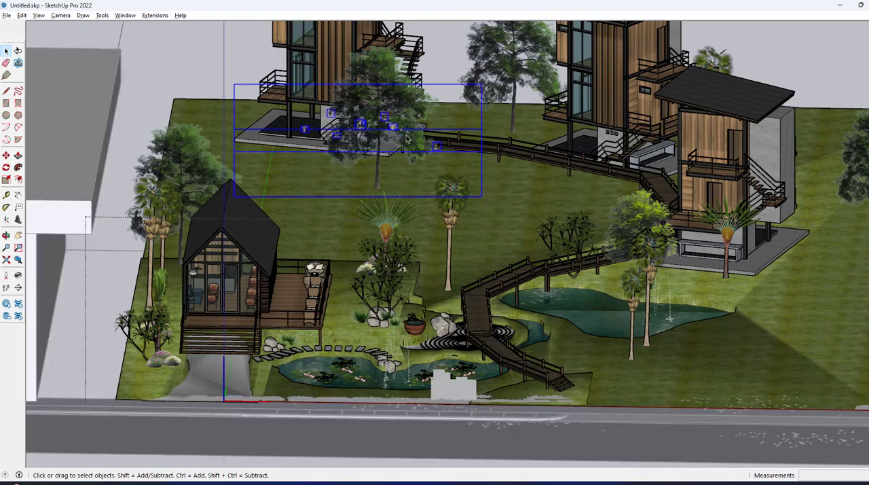
double_click(404, 103)
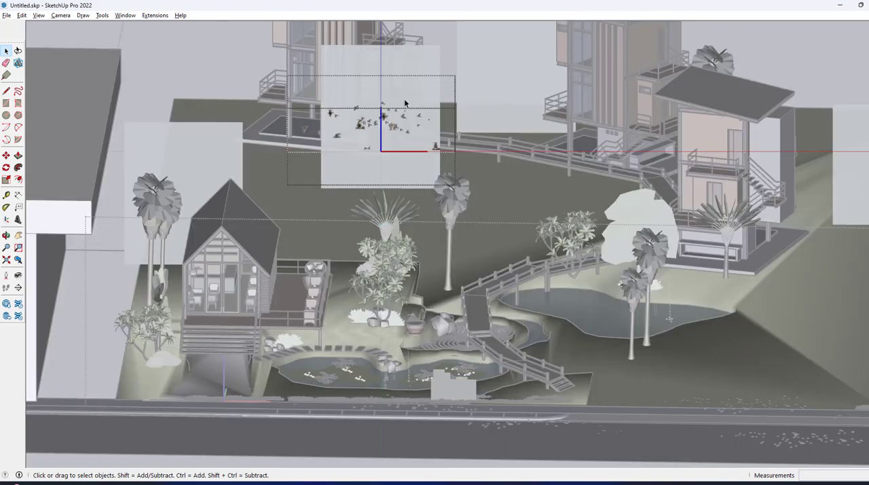
key("Escape")
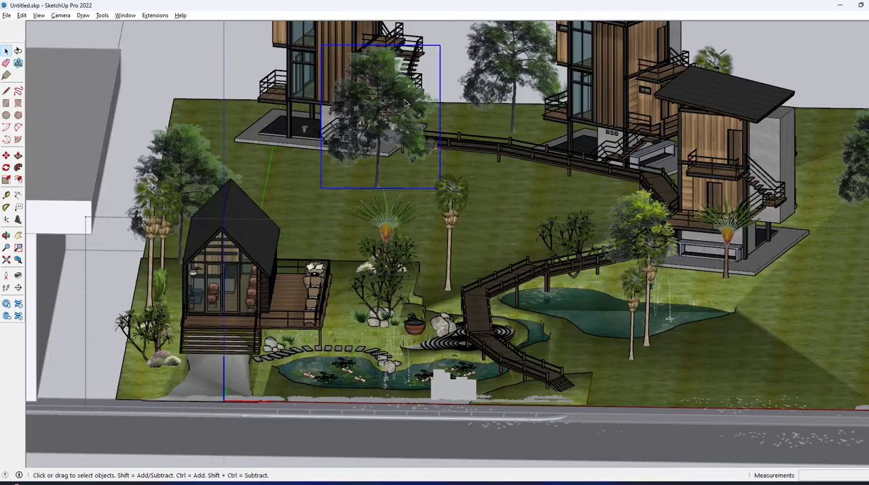
left_click(449, 72)
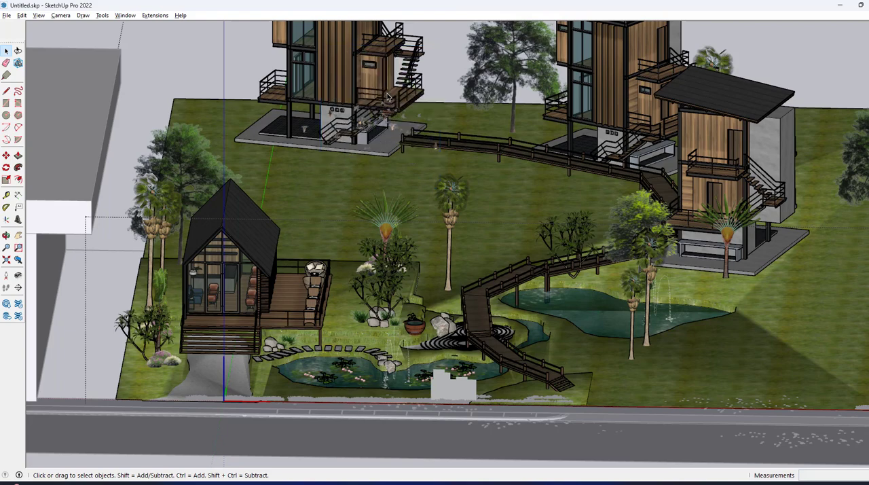
Step: Delete the large tree and the pair of palms standing behind the cabin's left side
left_click(179, 175)
key("Delete")
left_click(154, 206)
key("Delete")
key("ctrl+z")
left_click(153, 326)
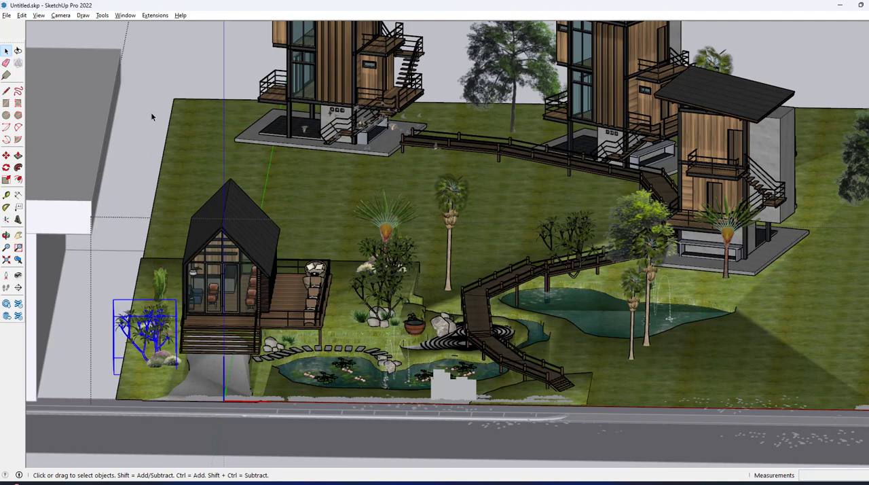
left_click(182, 183)
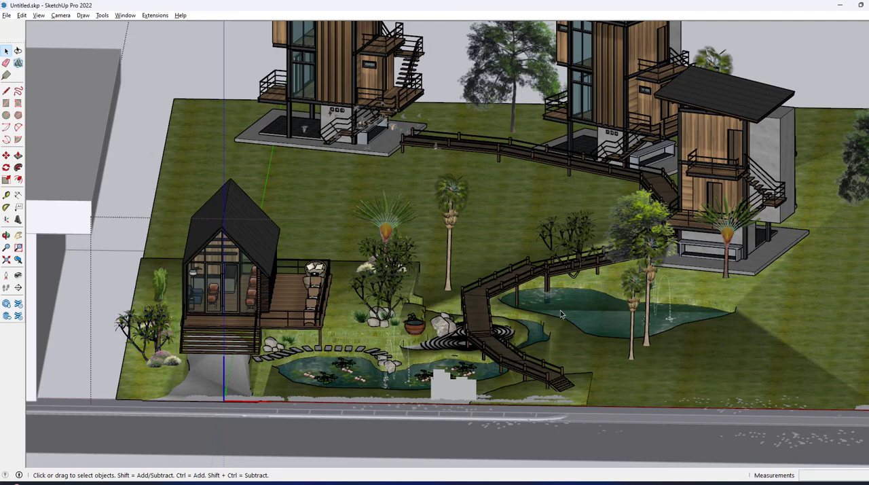
Step: Delete the large and small rocks beside the terracotta water pot and the front-right rock under the nearby tree
scroll(601, 317, "up", 4)
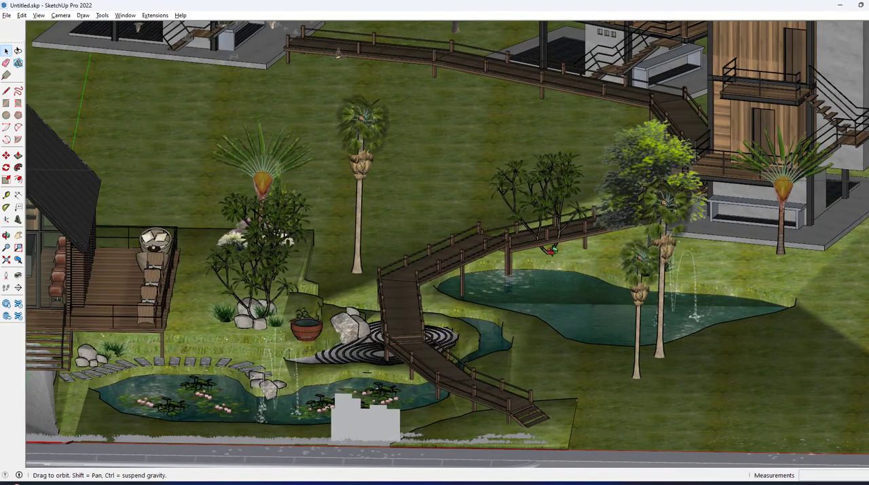
scroll(592, 236, "down", 3)
scroll(592, 236, "down", 1)
middle_click_drag(390, 292, 471, 273)
scroll(497, 286, "up", 1)
scroll(499, 288, "up", 5)
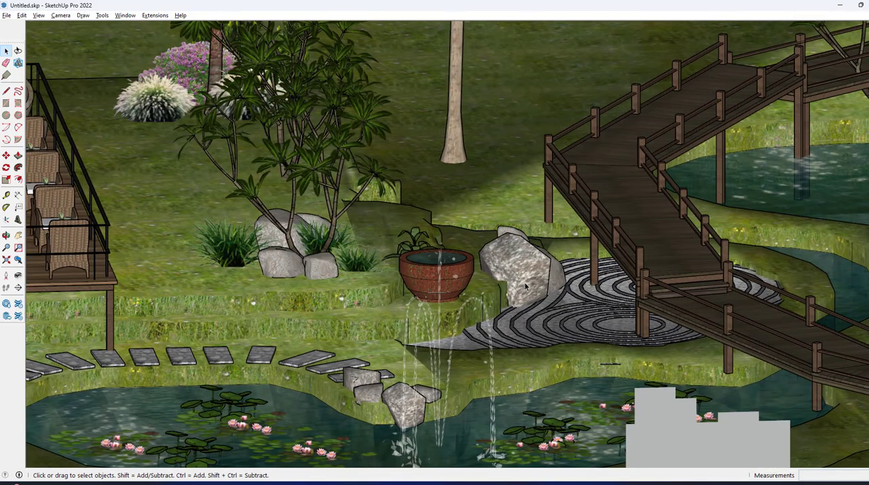
left_click(525, 282)
key("Delete")
left_click(514, 246)
key("Delete")
left_click(513, 239)
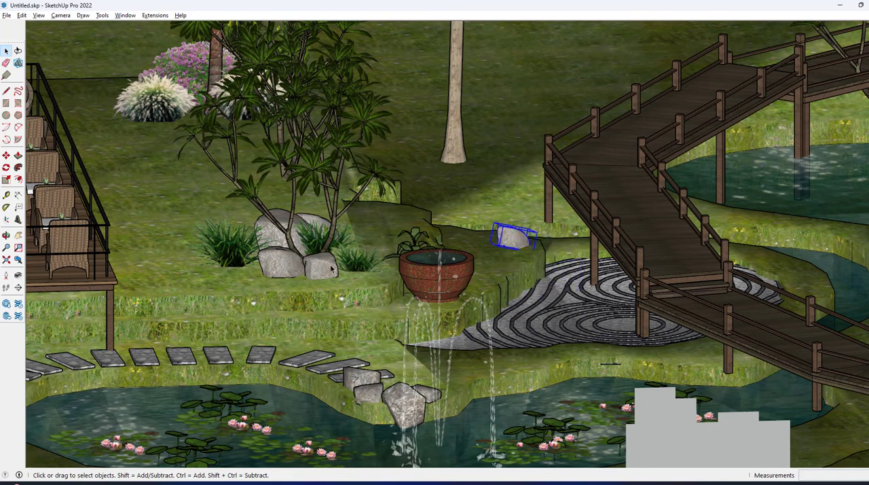
key("Delete")
left_click(330, 270)
key("Delete")
Step: Examine the lily pond, fountains and stepping stones, and inspect the leafy plant and roadside hedge in front of the pond
scroll(465, 335, "down", 5)
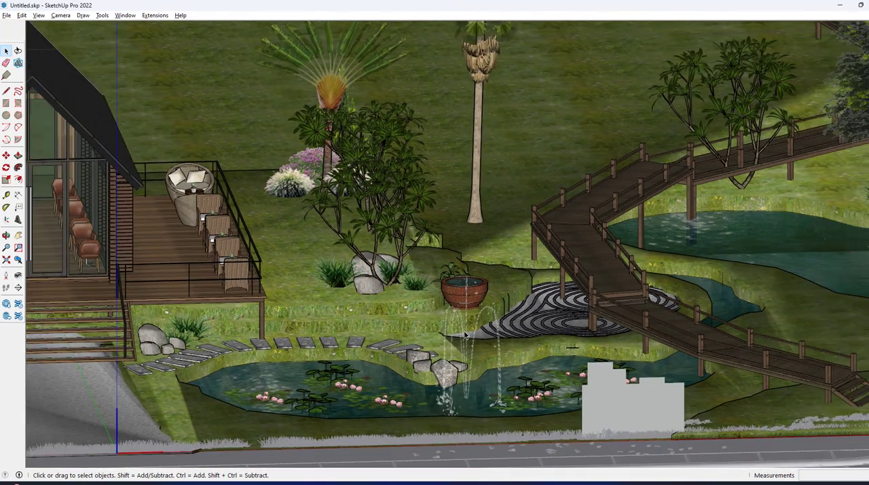
scroll(475, 343, "down", 2)
scroll(448, 380, "up", 6)
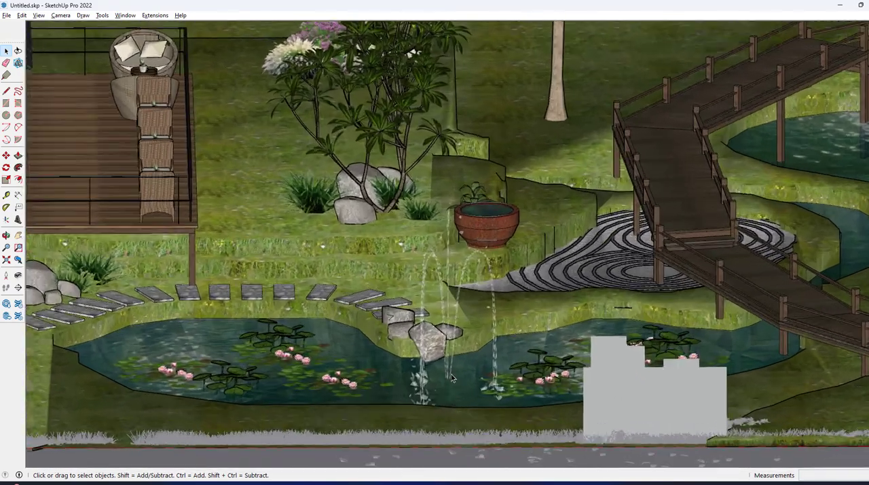
scroll(448, 374, "up", 4)
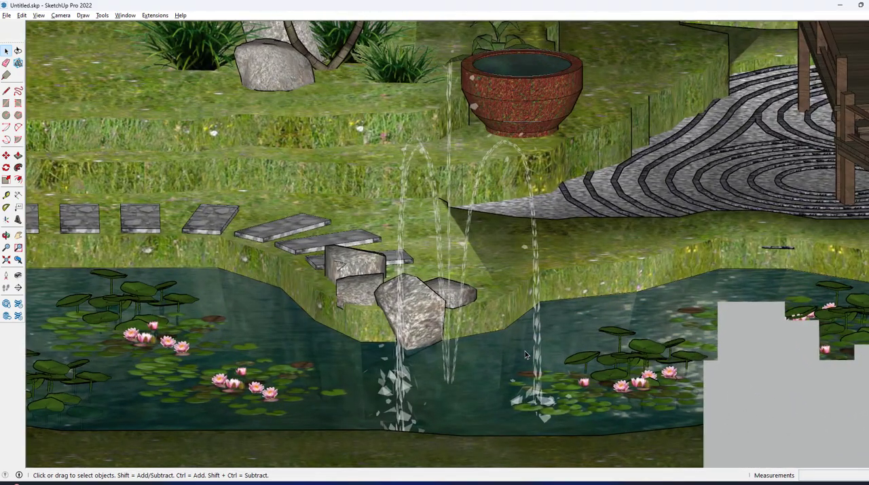
scroll(525, 350, "down", 6)
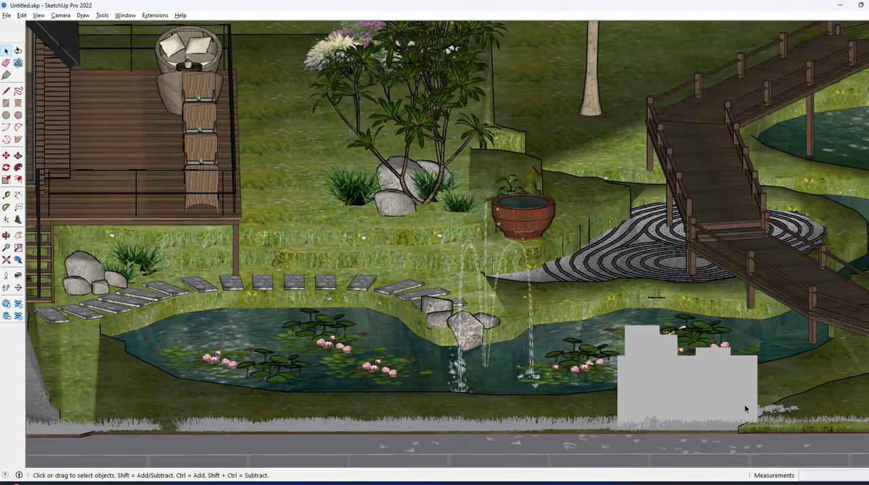
left_click(745, 409)
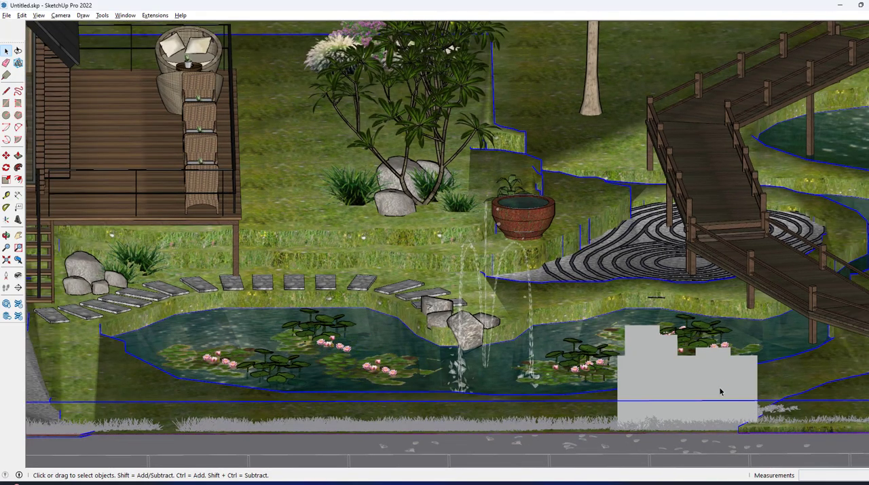
double_click(721, 391)
left_click(715, 397)
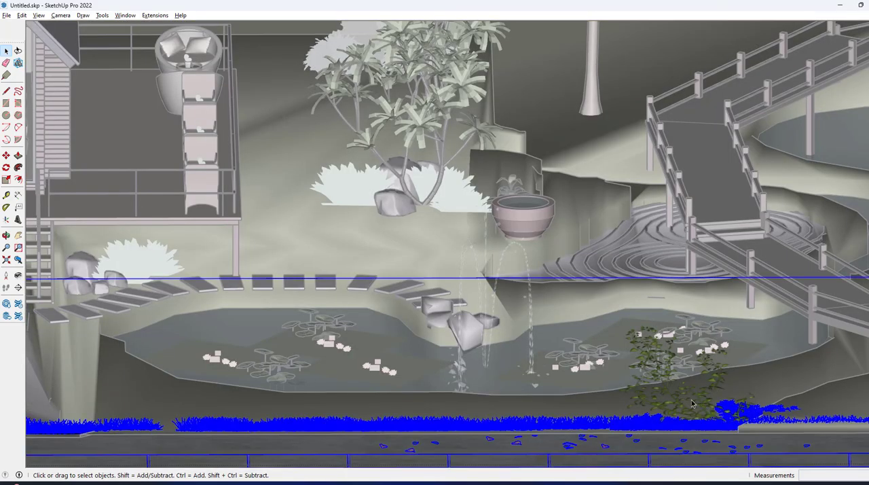
key("Escape")
left_click(685, 405)
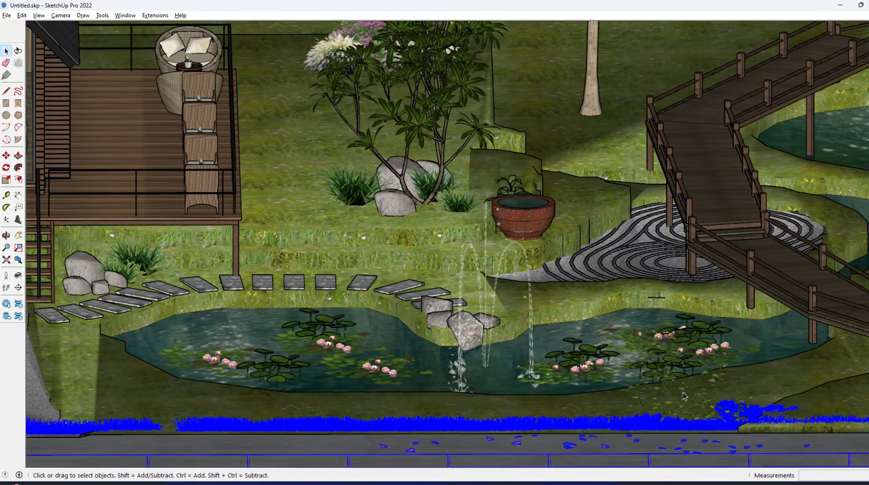
Step: Reopen the landscape group and delete the tall palm standing on the lawn behind the walkway
scroll(683, 397, "down", 8)
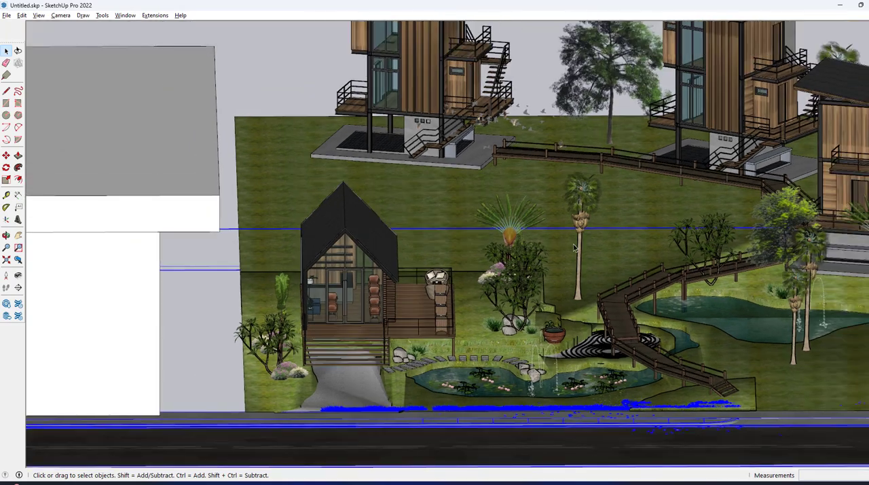
middle_click_drag(574, 247, 568, 217)
scroll(568, 217, "up", 3)
left_click(567, 217)
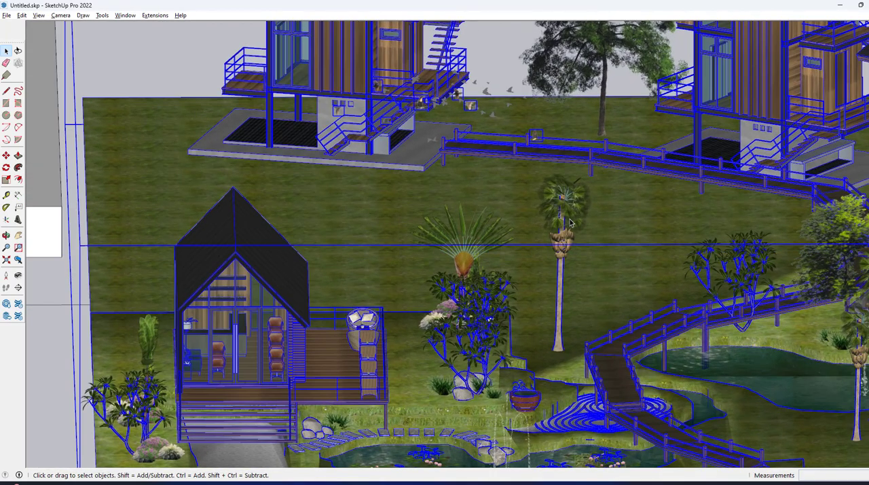
double_click(570, 219)
left_click(569, 219)
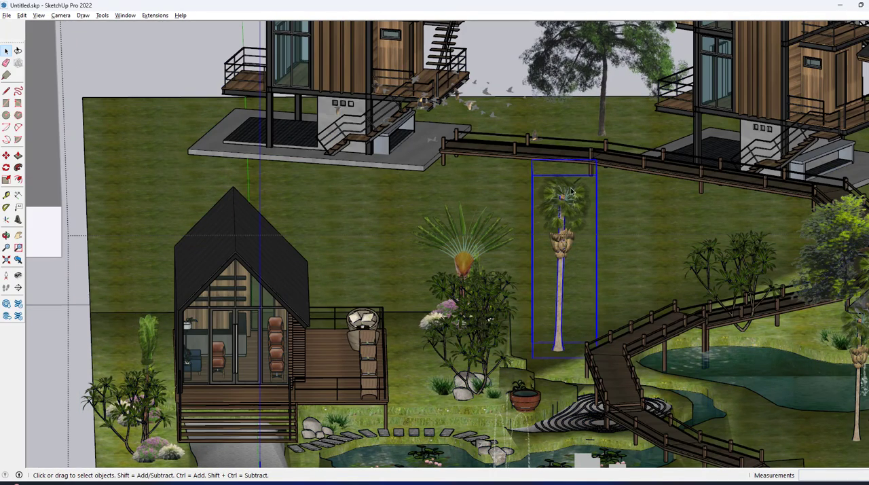
key("Delete")
Step: Delete the tree between the tall houses, the leafy tree beside the right-hand walkway and the fan palm behind the shrubs
left_click(584, 69)
key("Delete")
left_click(832, 246)
key("Delete")
left_click(476, 248)
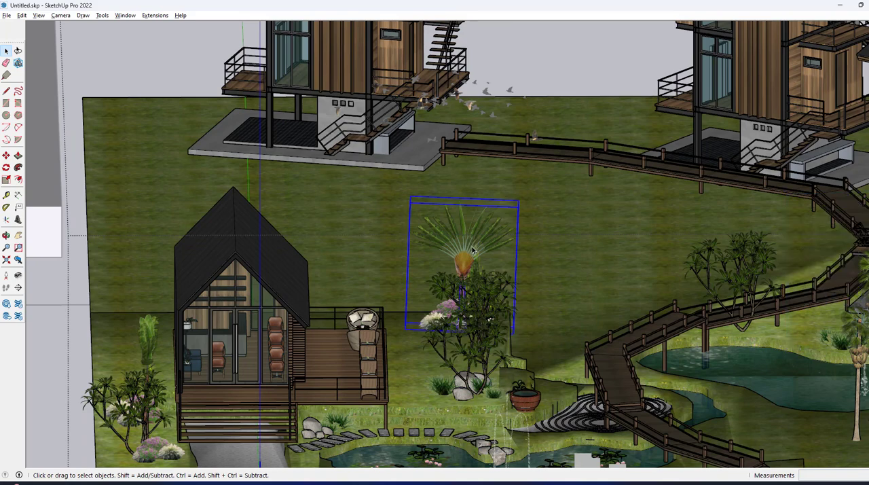
key("Delete")
Step: Inspect the narrow green plant beside the cabin and exit the landscape group
scroll(347, 269, "down", 1)
scroll(176, 326, "down", 1)
left_click(176, 326)
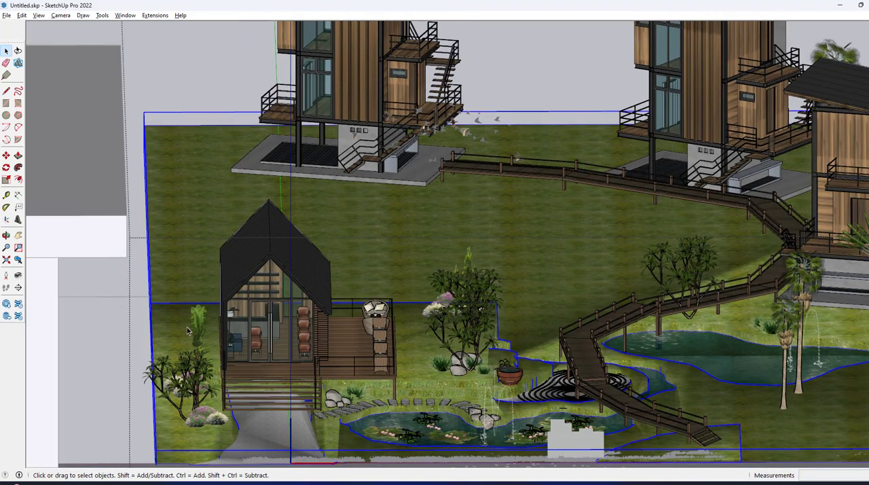
double_click(197, 326)
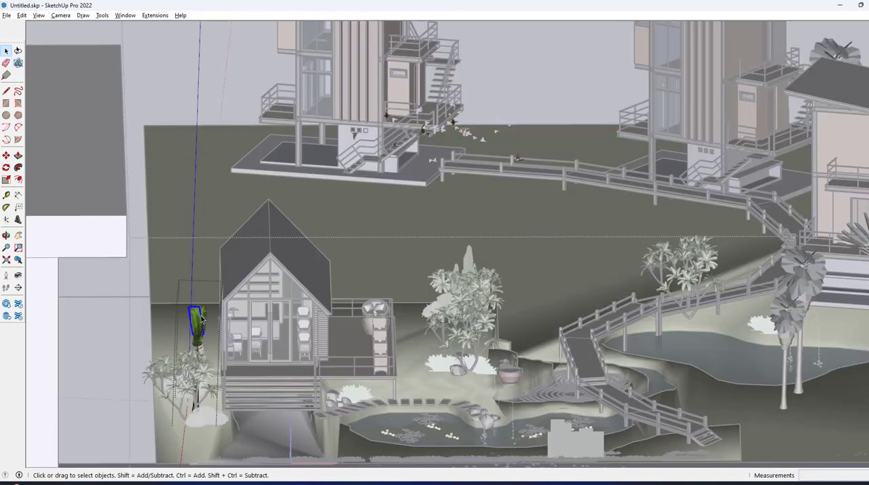
left_click(353, 322)
scroll(353, 321, "down", 2)
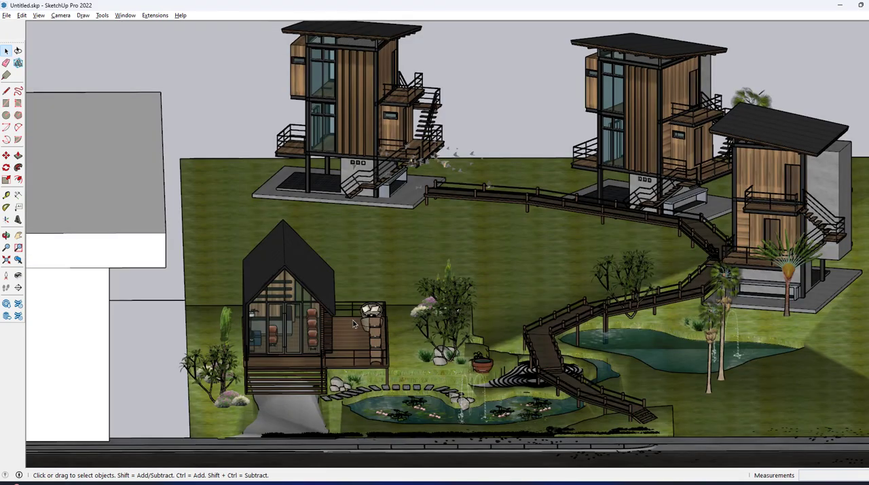
Step: Review the cabin, its terrace and garden, and the whole site with both flanking buildings and the road
middle_click_drag(572, 297, 343, 294)
scroll(299, 305, "up", 4)
scroll(292, 306, "up", 1)
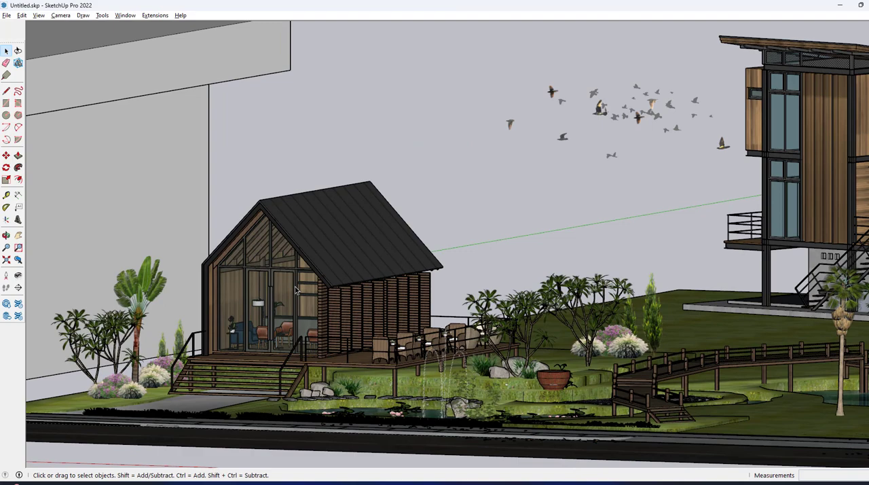
scroll(295, 290, "up", 2)
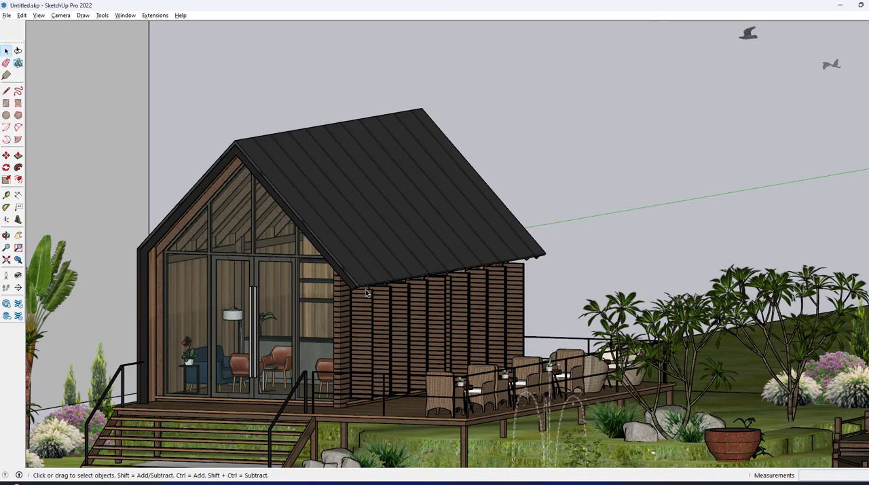
scroll(448, 256, "down", 6)
scroll(342, 272, "down", 5)
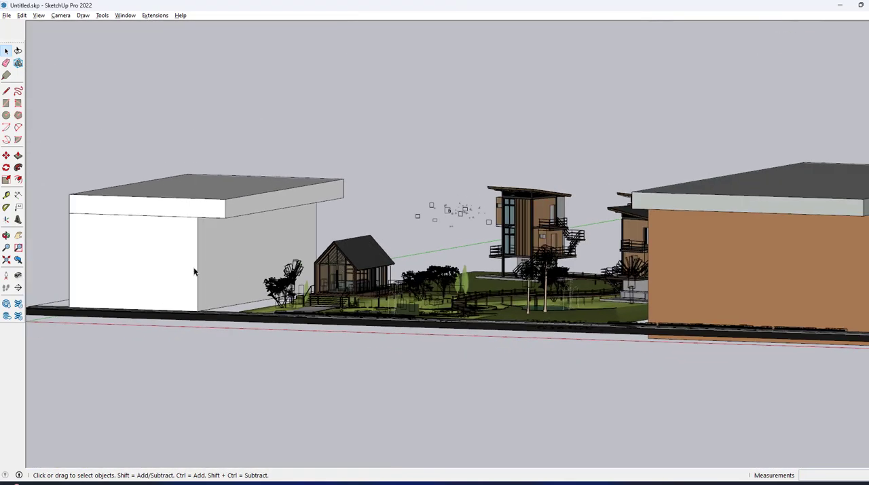
middle_click_drag(194, 271, 217, 290)
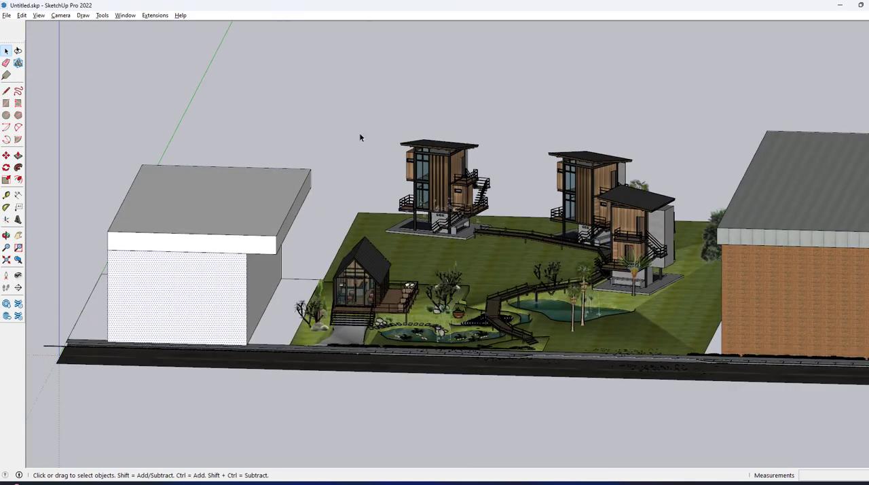
scroll(601, 228, "down", 2)
scroll(543, 226, "down", 1)
middle_click_drag(438, 237, 500, 258)
scroll(275, 282, "down", 3)
scroll(497, 217, "up", 3)
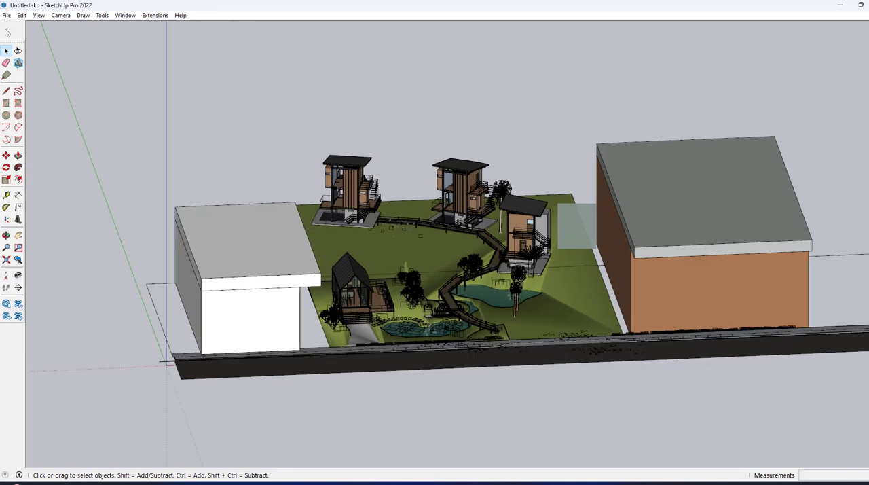
Step: Start saving a copy of the site model to the Desktop under the file name SKUP TO LUMION
left_click(6, 15)
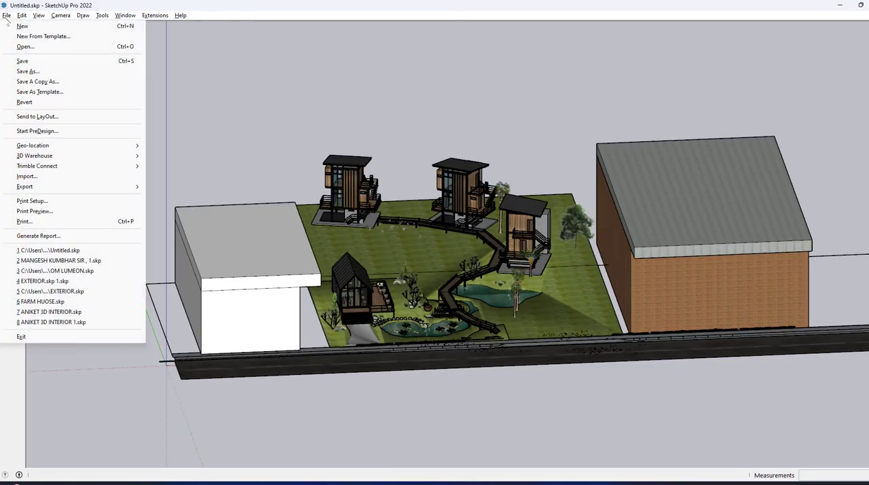
left_click(27, 70)
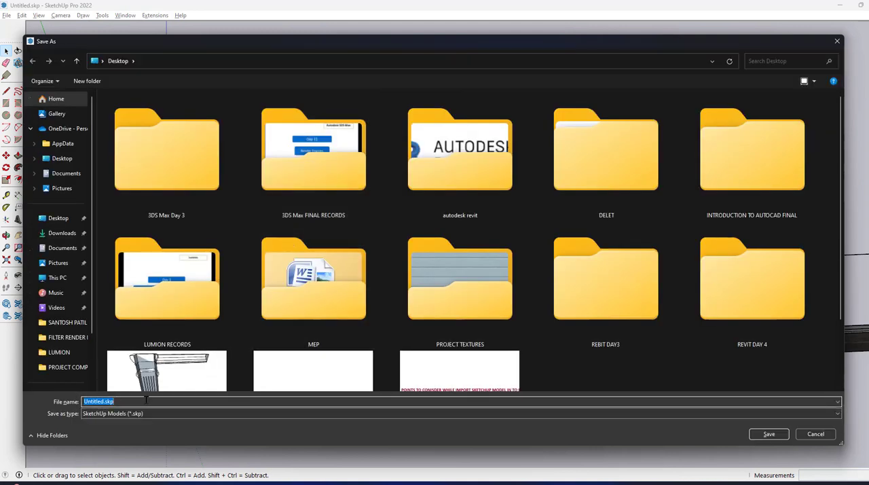
left_click(58, 218)
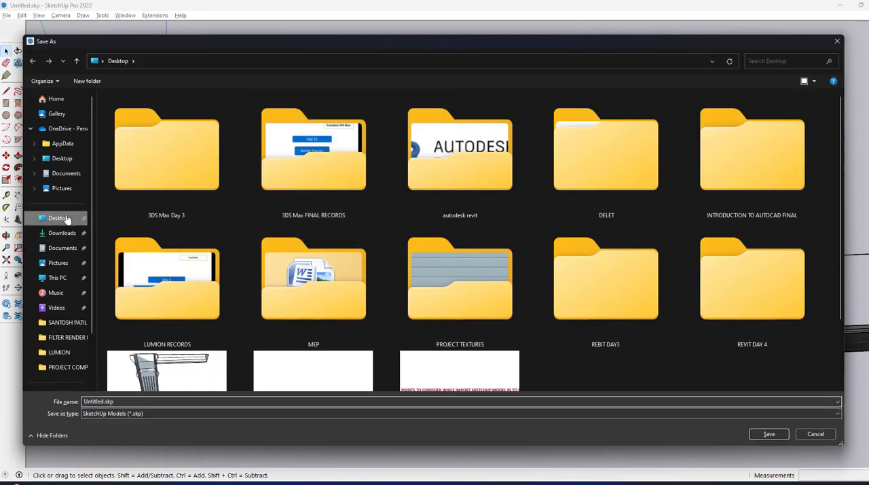
left_click(142, 401)
type("skup")
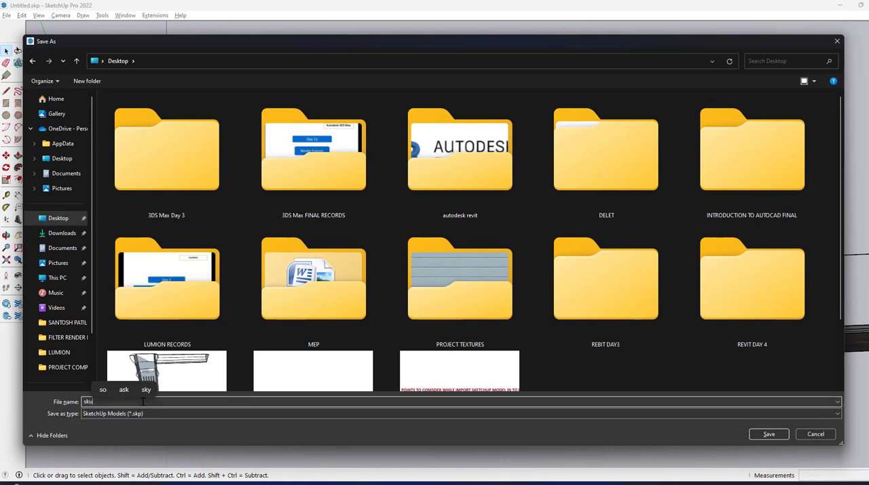
key("BackSpace")
key("BackSpace")
key("BackSpace")
key("BackSpace")
type("SKUP ")
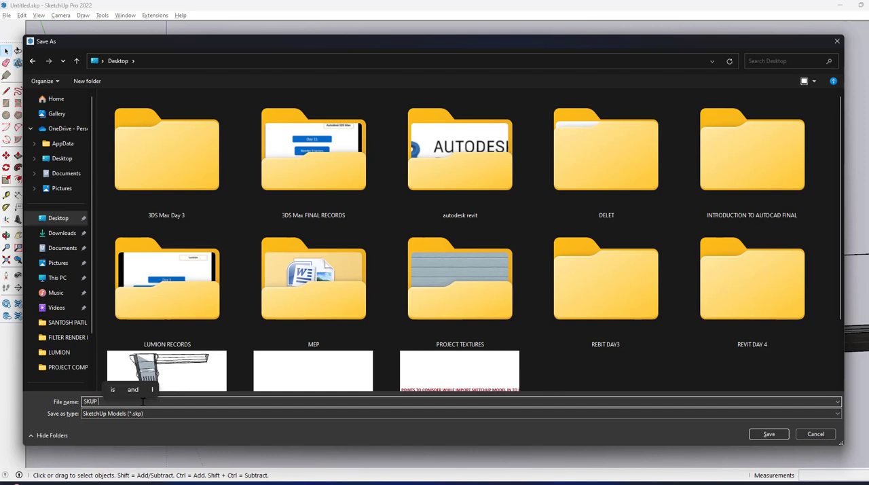
type("TO LUMION")
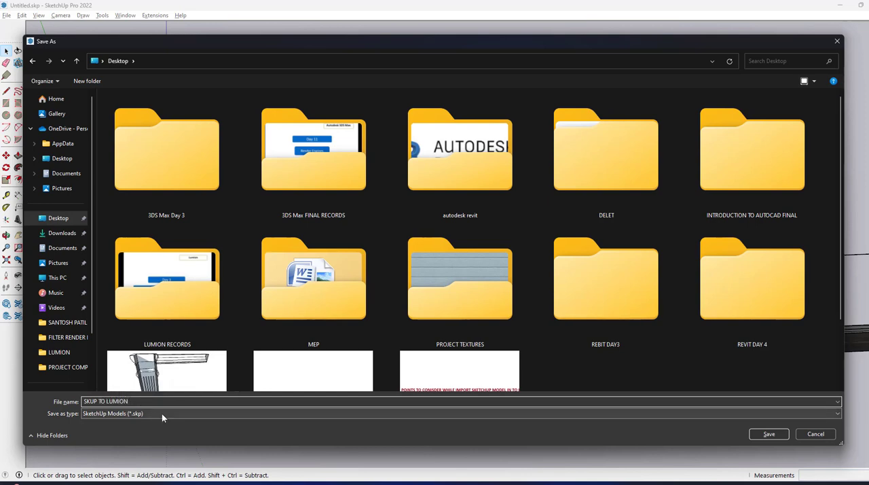
Step: Choose the SketchUp 8 (*.skp) file version and save the model
left_click(162, 413)
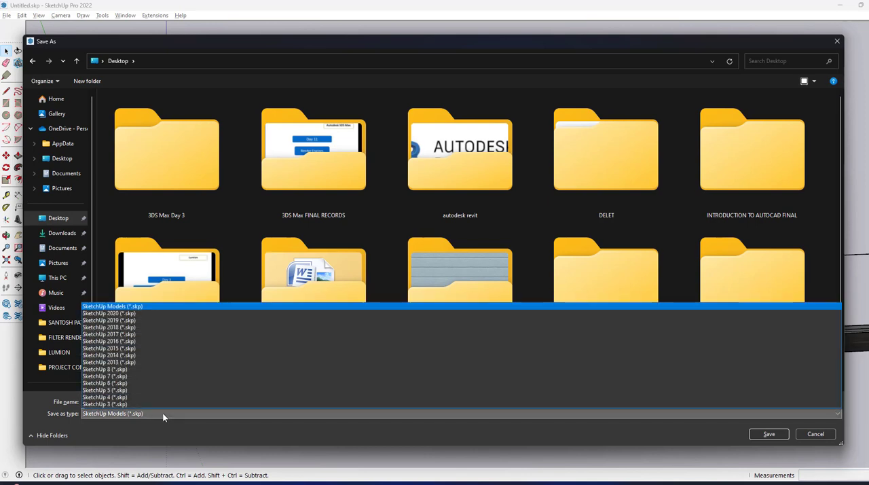
left_click(141, 370)
left_click(767, 434)
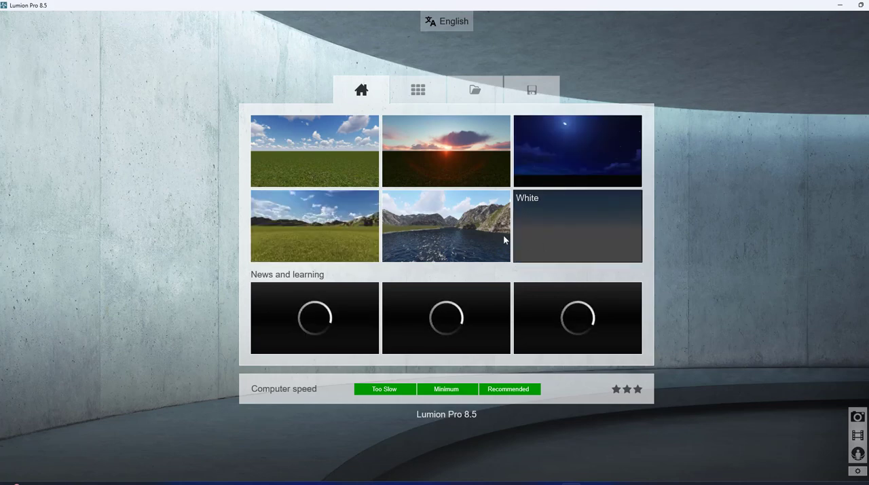
Step: Switch to Lumion, start a scene from the grassy plain with mountains and open object placement
left_click(336, 226)
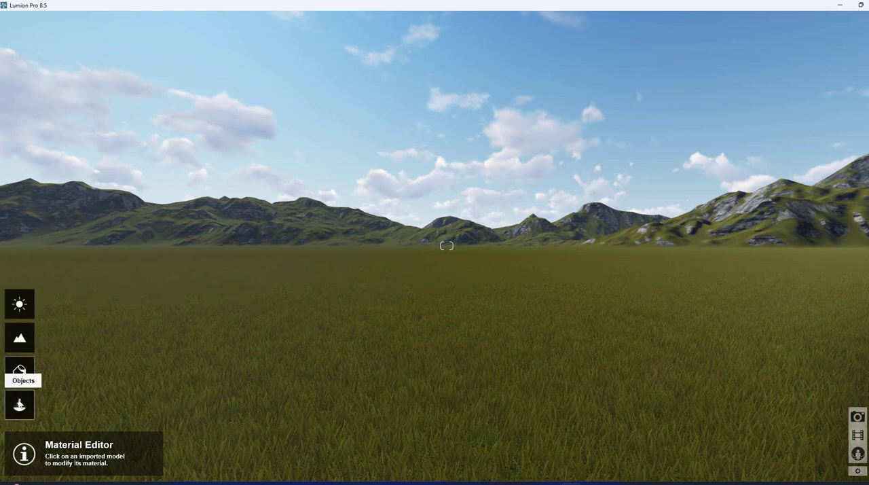
left_click(19, 404)
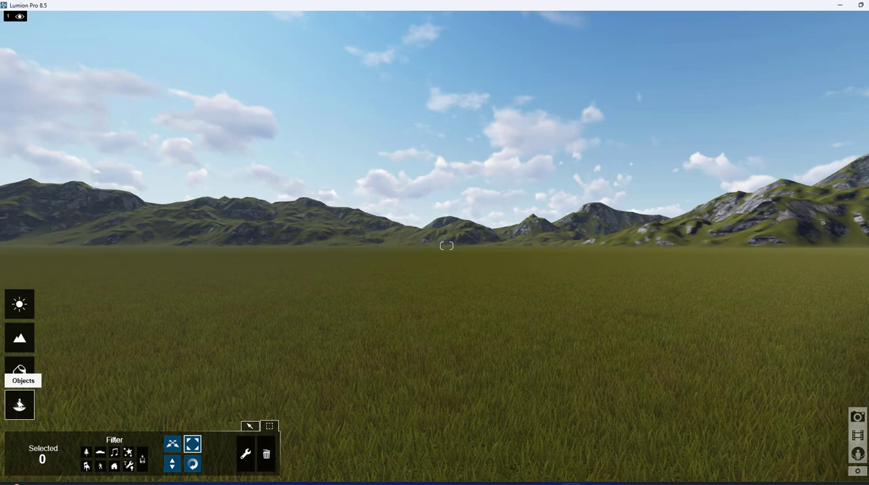
left_click(251, 426)
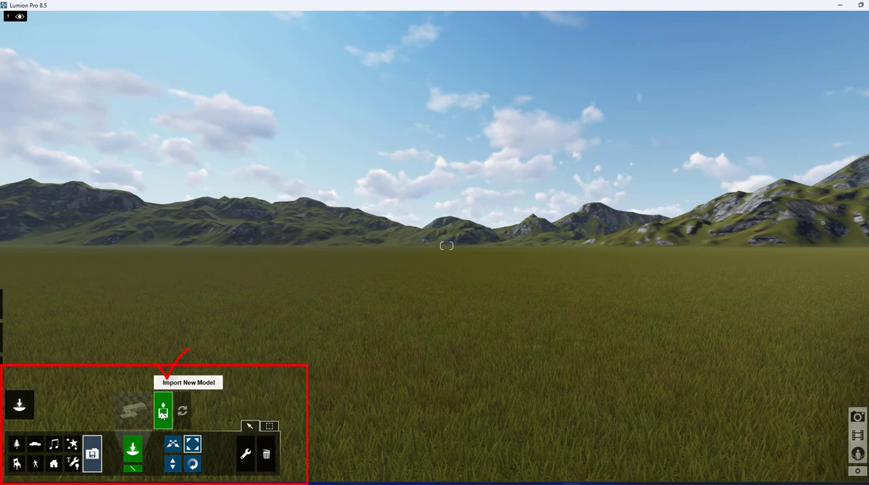
Step: Import SKUP TO LUMION.skp from the Desktop, add it to the library and place it on the grass plain
left_click(163, 413)
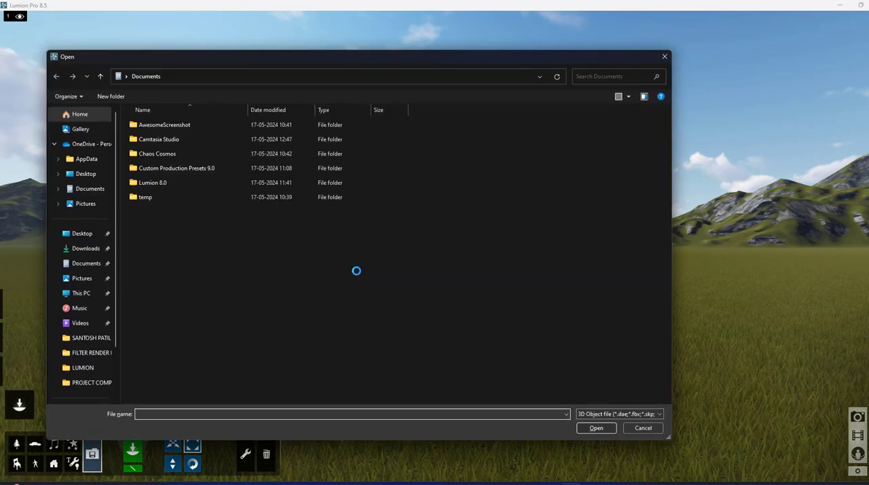
left_click(82, 232)
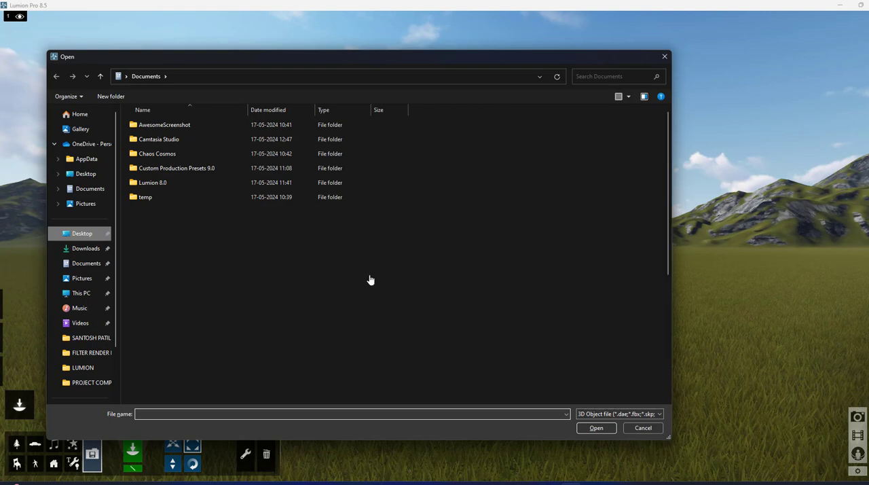
scroll(370, 278, "down", 3)
left_click(197, 350)
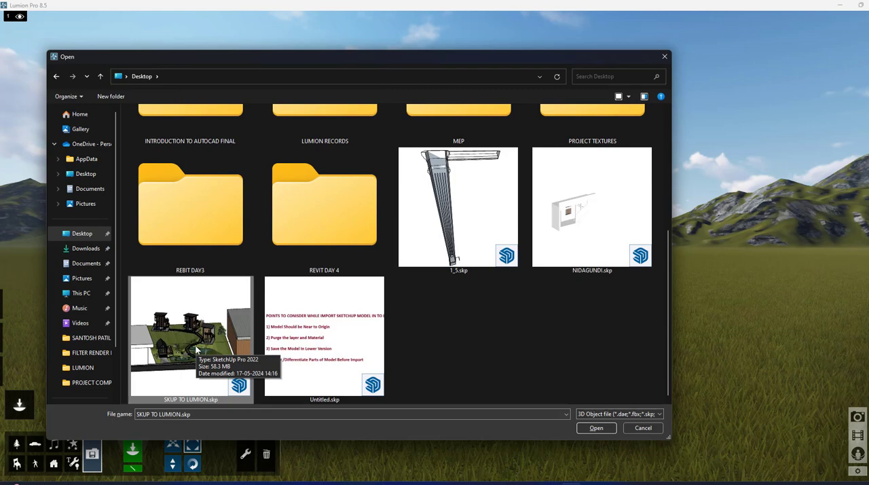
left_click(598, 427)
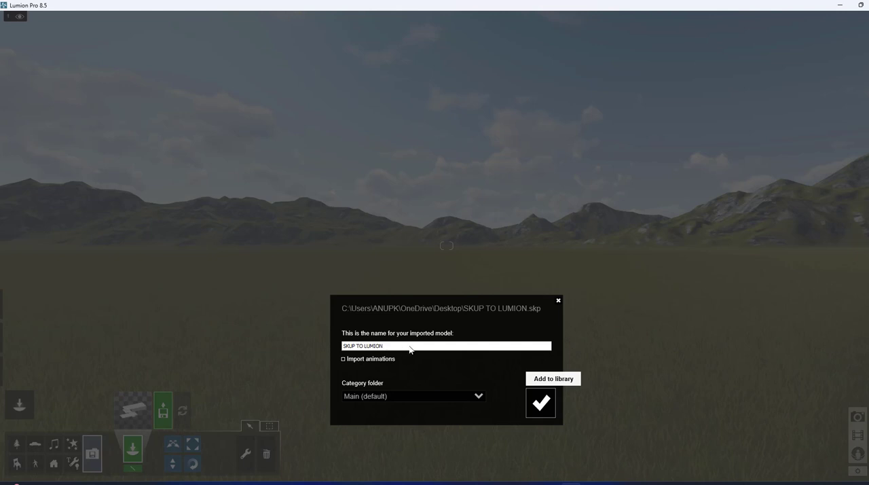
left_click(542, 404)
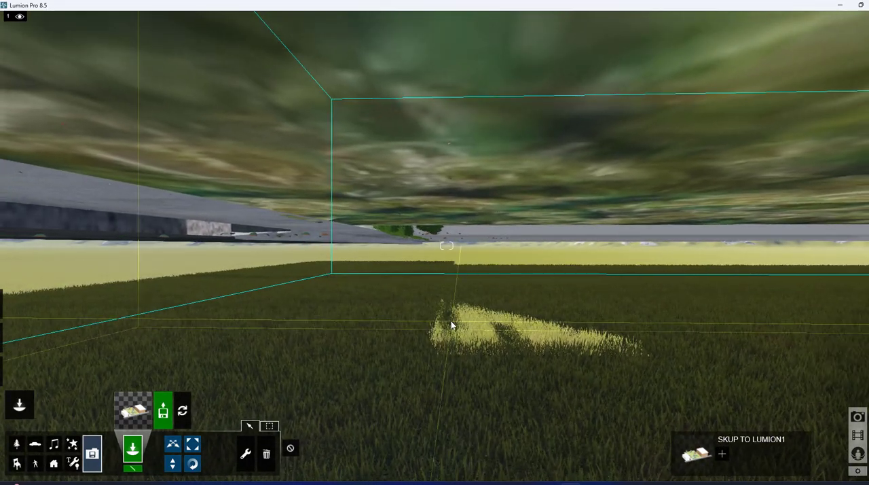
left_click(451, 320)
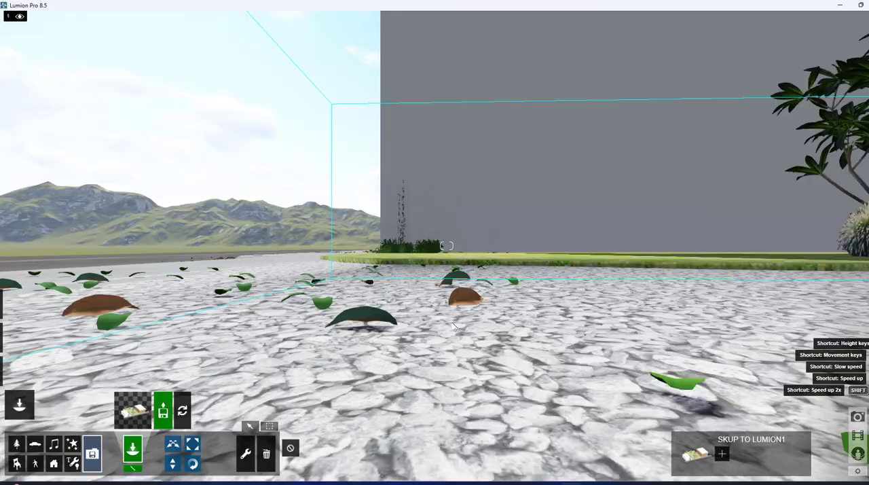
Step: Review the placed model from the road, covering the cabin, ponds, tall houses and both flanking buildings
key("s")
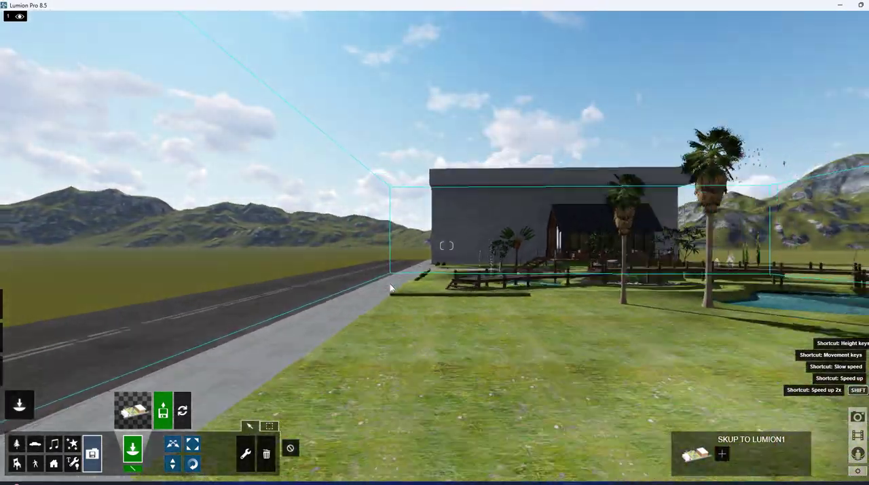
key("s")
right_click_drag(390, 286, 424, 299)
key("a")
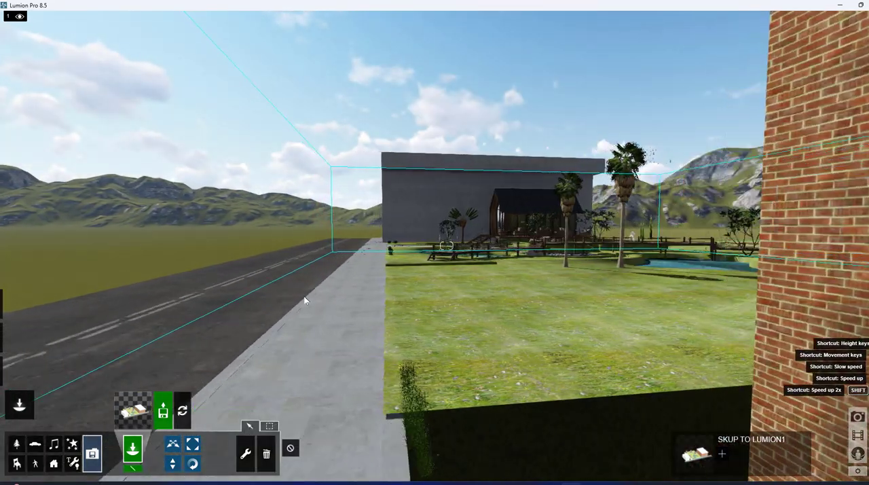
key("a")
right_click_drag(304, 300, 472, 275)
key("a")
key("a")
key("a")
key("a")
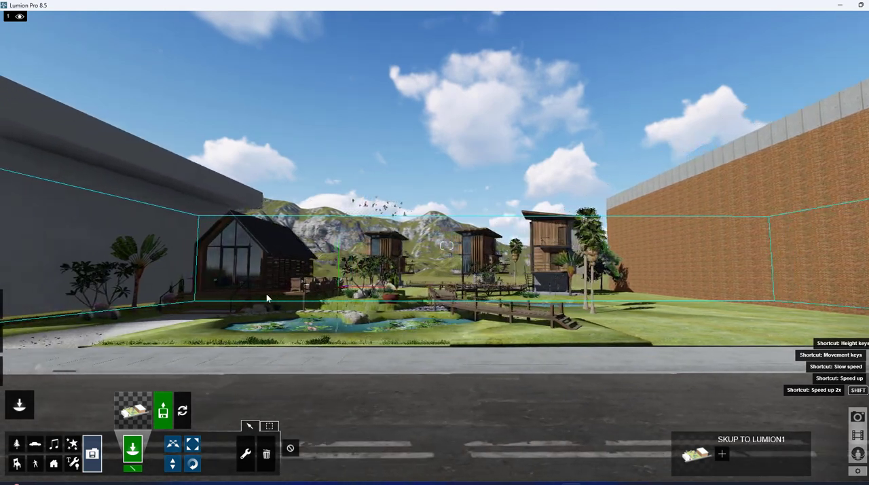
key("a")
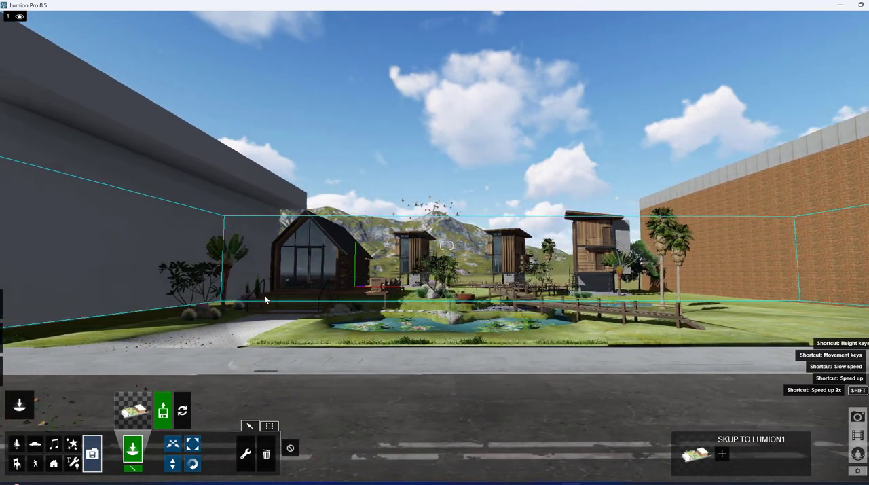
right_click_drag(265, 293, 277, 293)
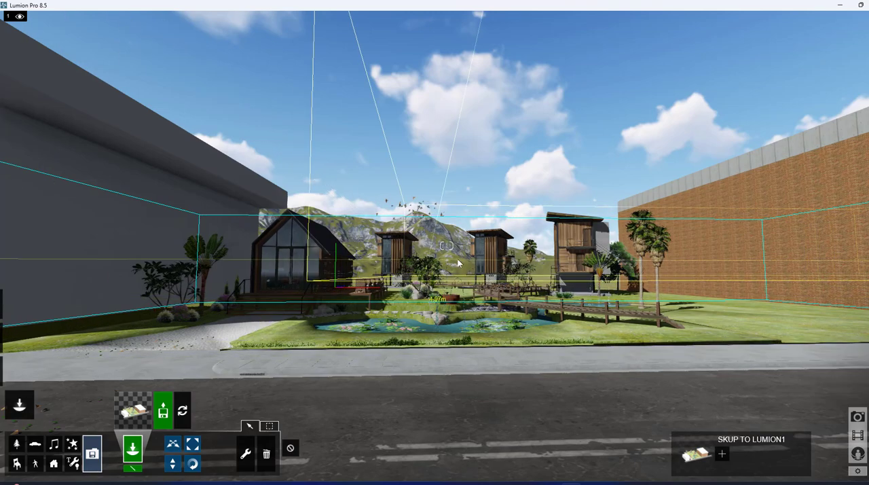
key("a")
key("w")
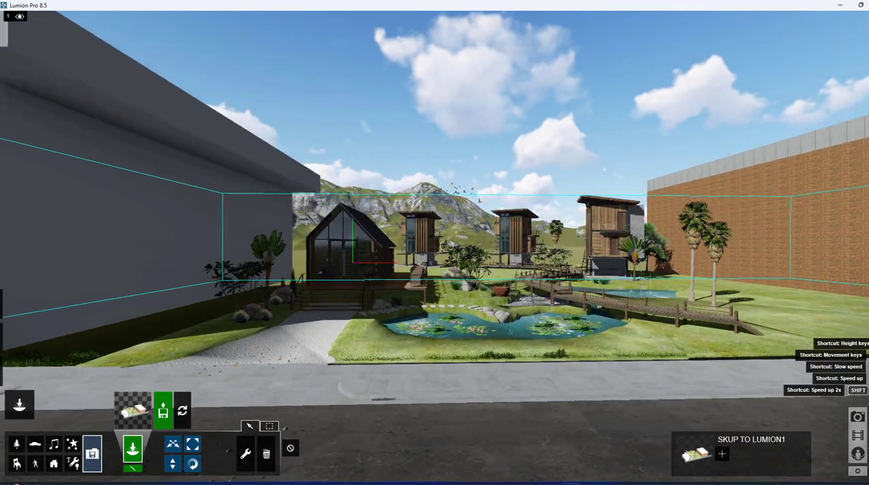
key("s")
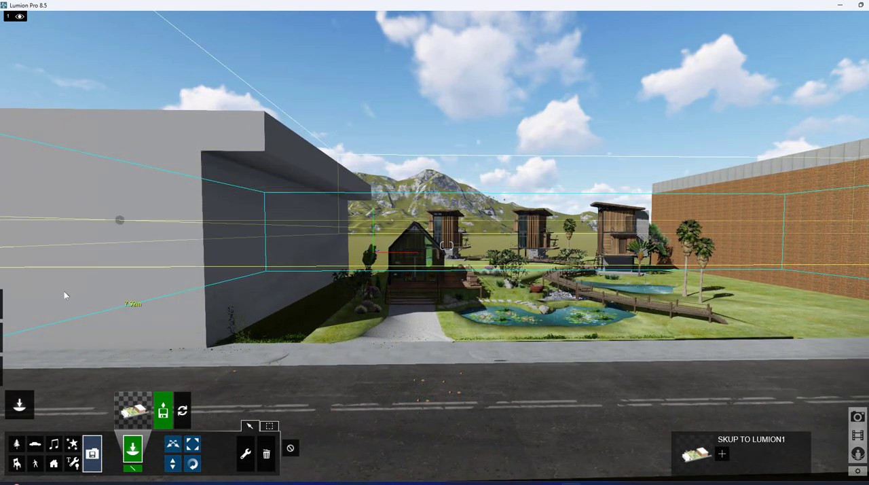
Step: Replace the Concrete Form 4x8 material on the brick building's roof with a plain dark grey outdoor concrete and save the change
left_click(19, 369)
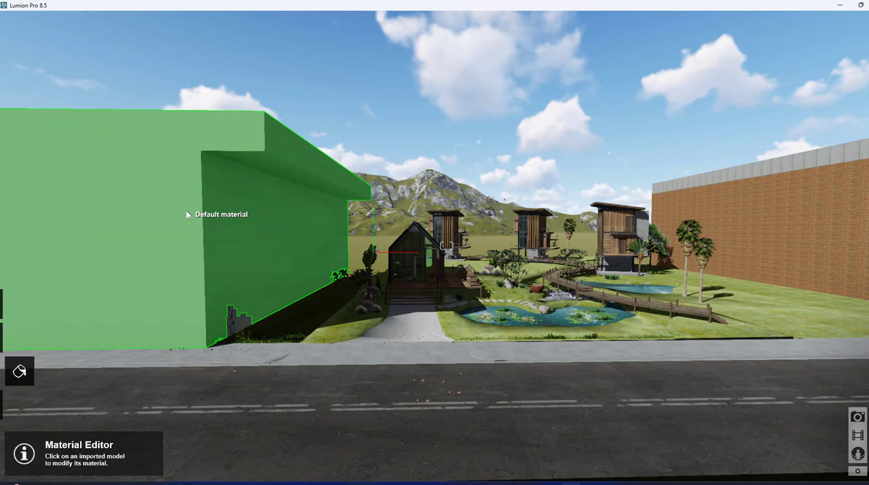
right_click_drag(251, 281, 252, 287)
key("d")
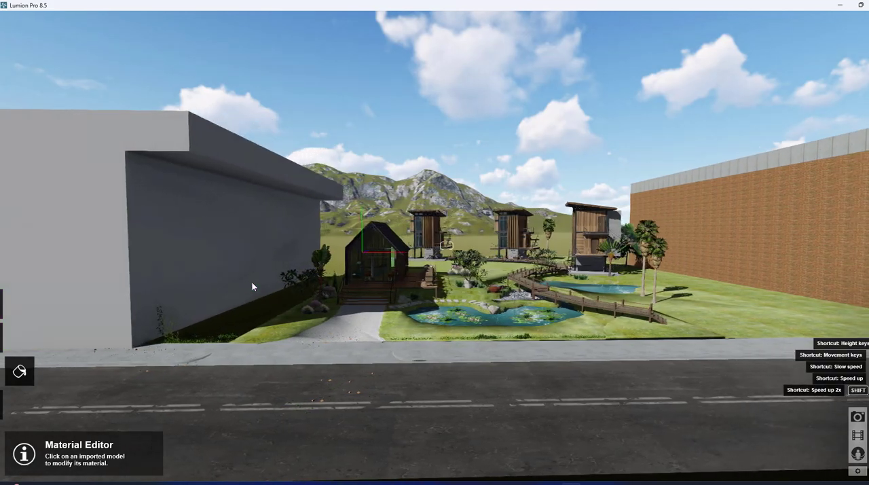
key("d")
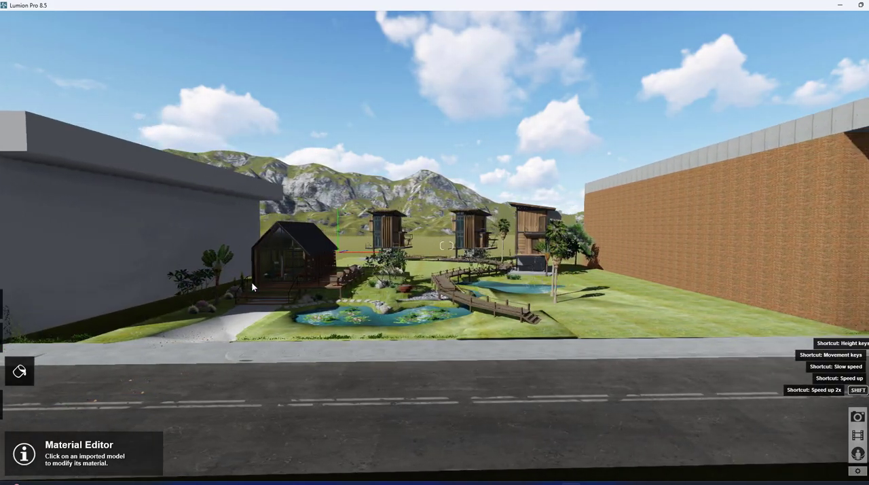
key("d")
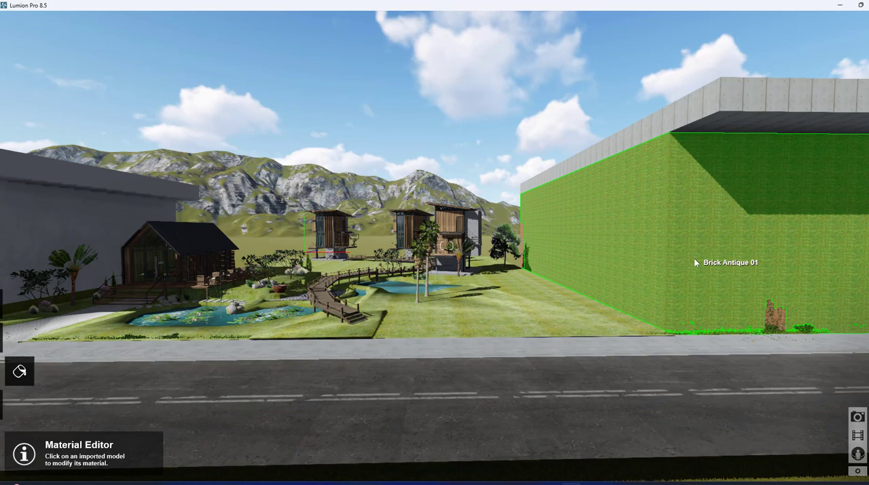
left_click(727, 103)
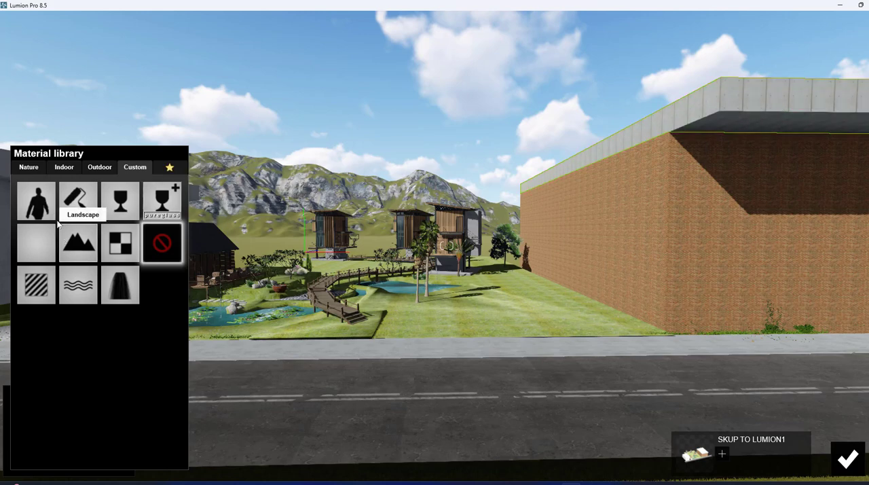
left_click(102, 167)
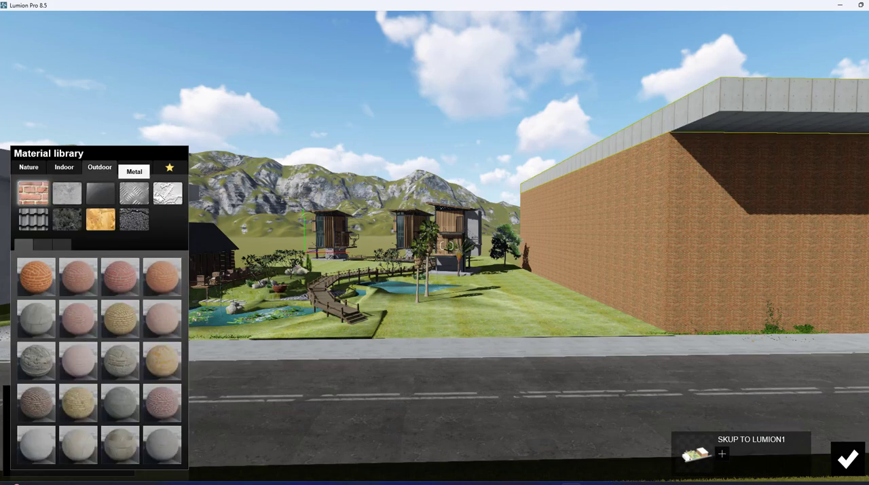
left_click(165, 195)
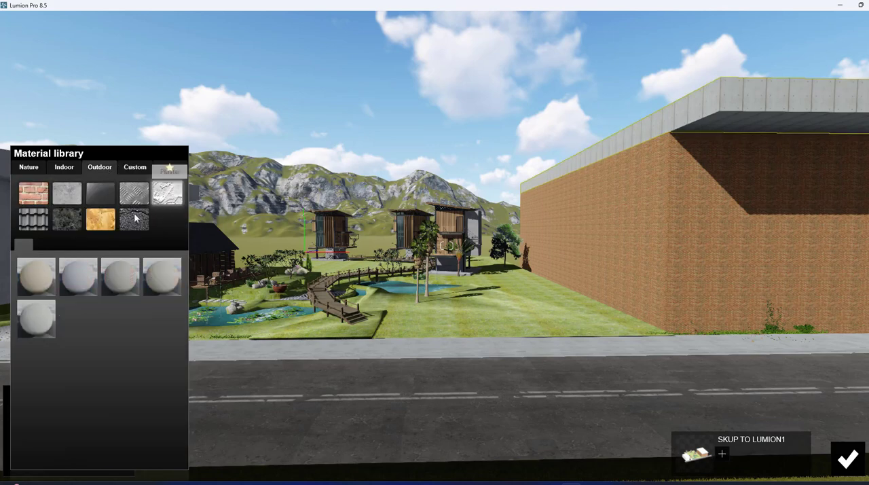
left_click(67, 194)
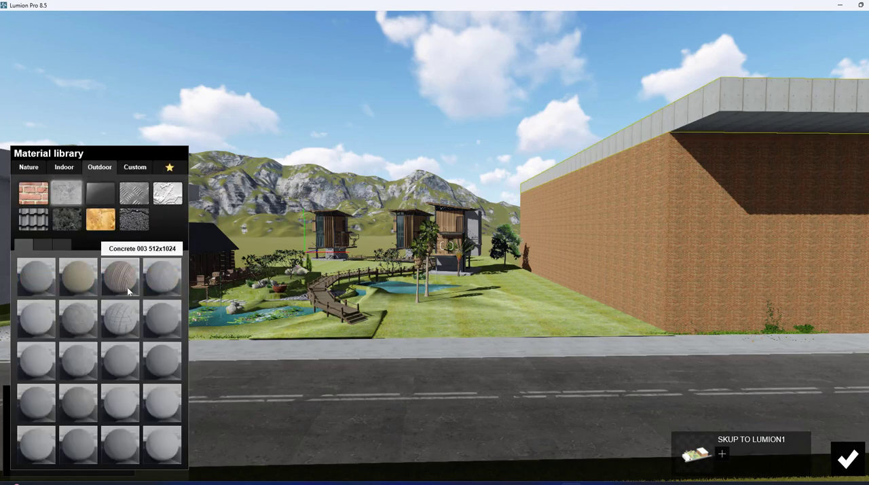
left_click(161, 275)
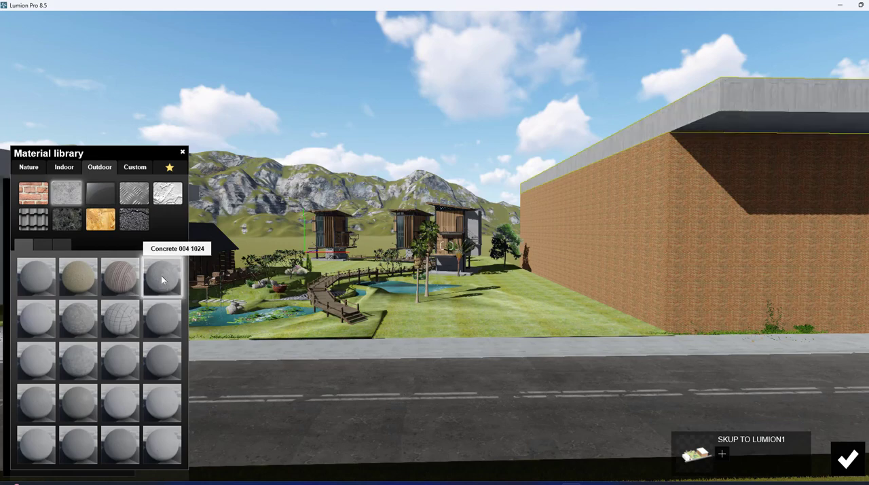
left_click(162, 322)
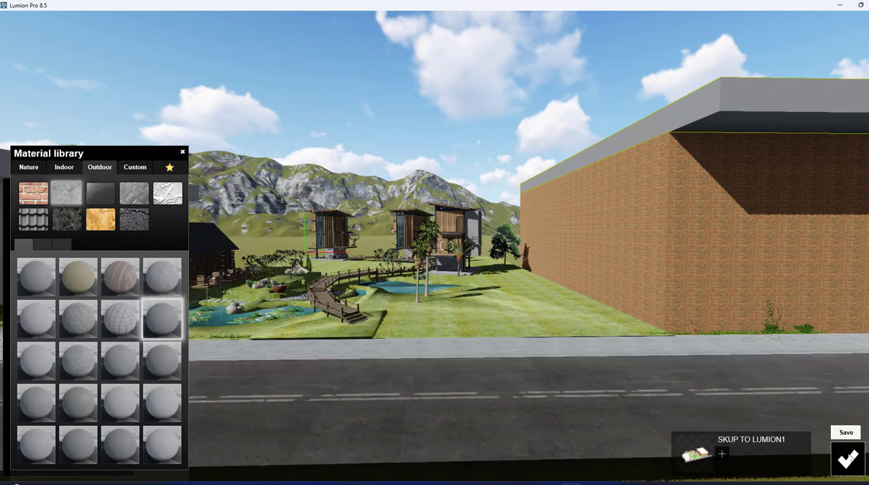
left_click(848, 459)
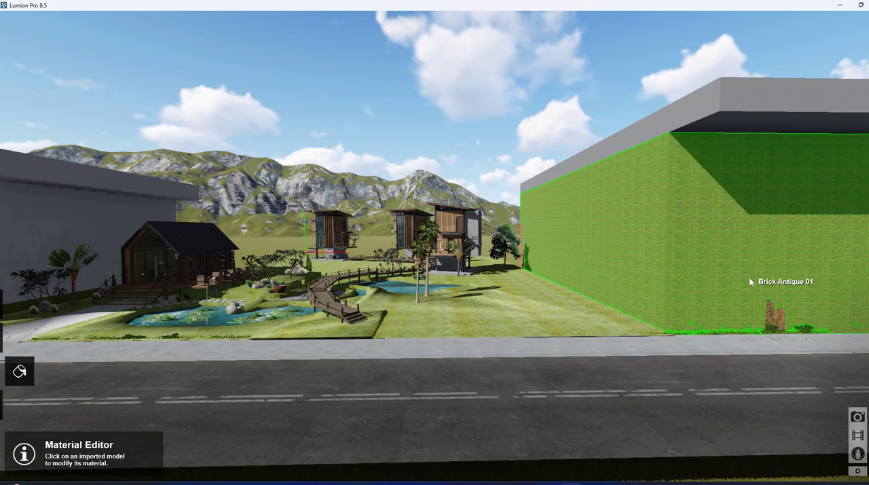
Step: Assign the Standard material to the brick building's Brick Antique 01 walls, remove its reflectivity and enlarge the texture scale
left_click(749, 278)
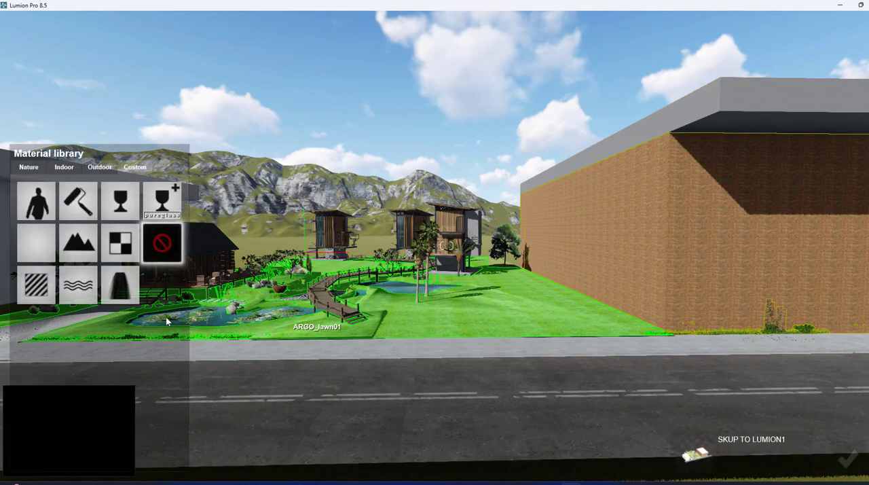
left_click(31, 284)
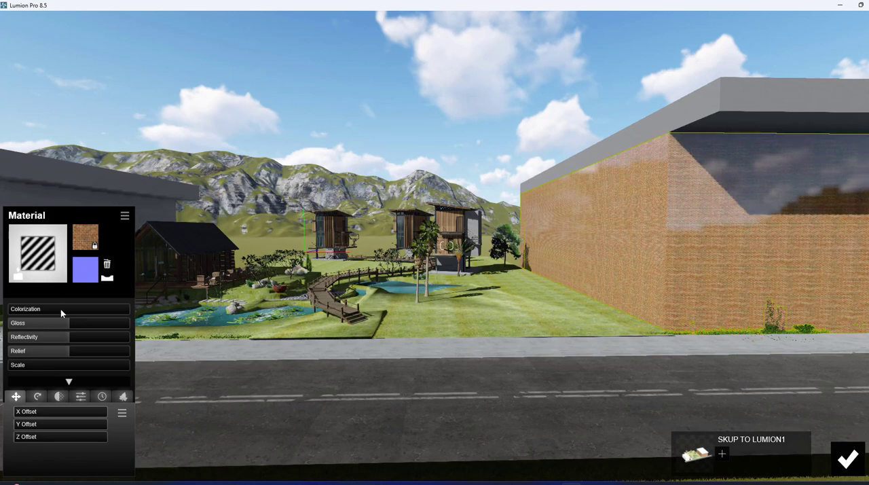
left_click_drag(55, 335, 46, 364)
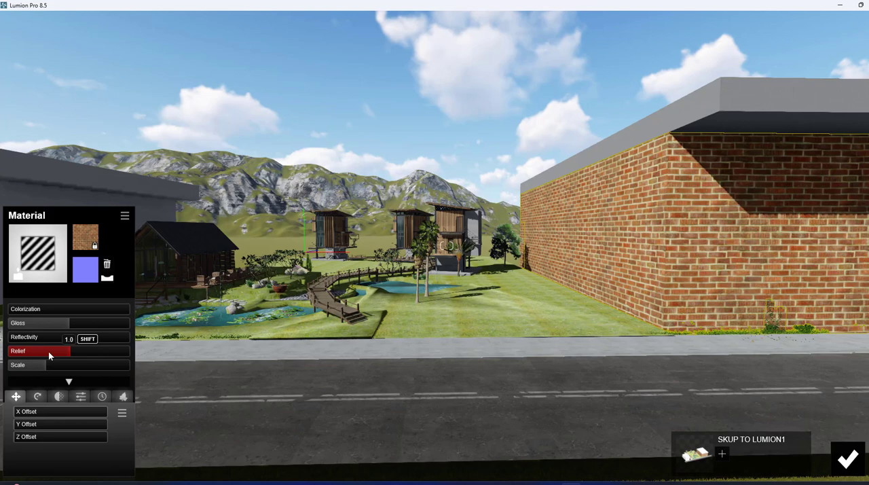
Step: Replace the brick building's wall material with the outdoor brick Bricks 006a 1024 and save the change
left_click(36, 253)
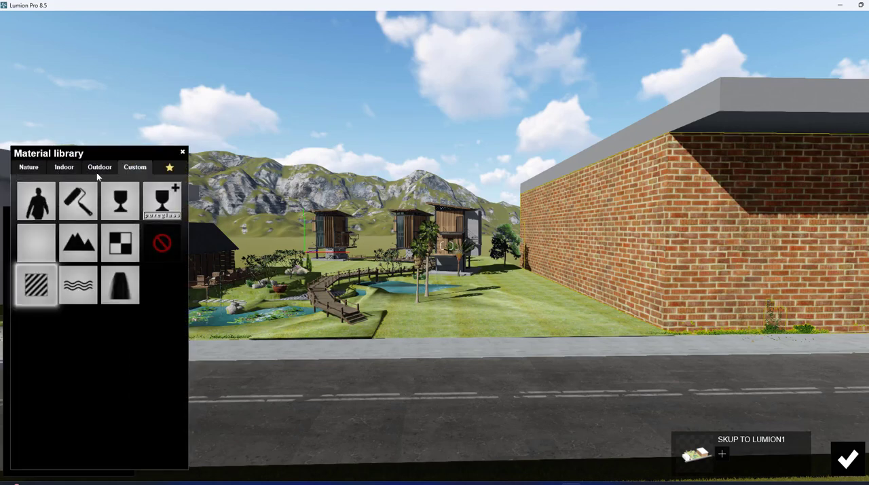
left_click(101, 168)
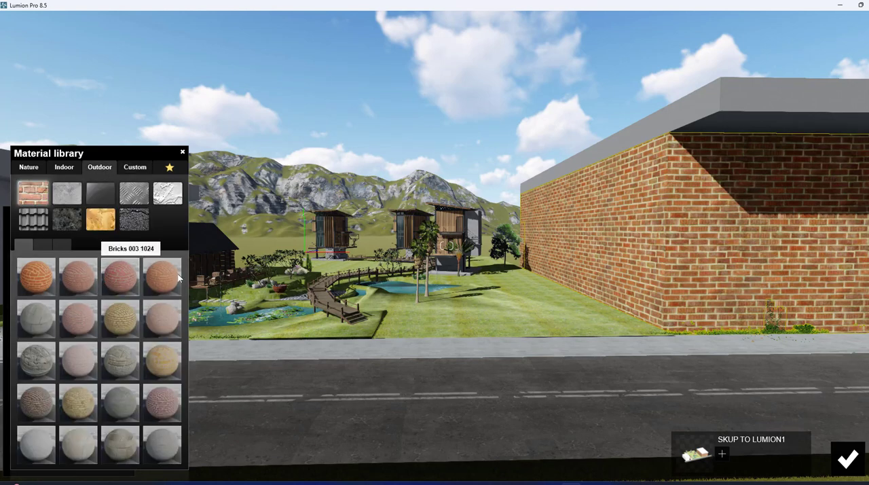
left_click(123, 323)
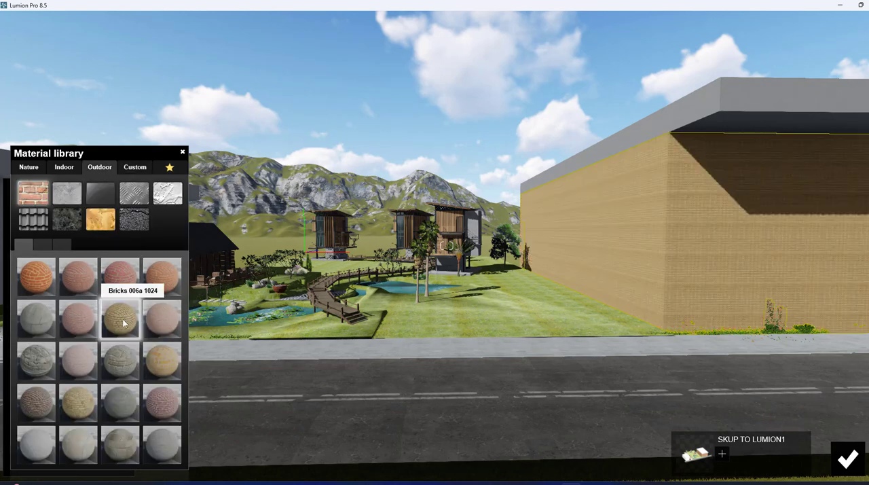
left_click(847, 458)
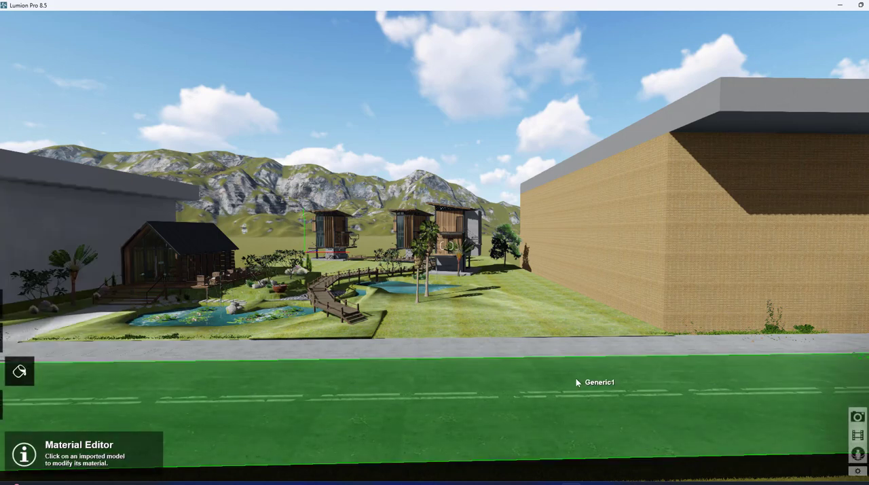
Step: Look over the site from the road, switch to SketchUp and examine the site model with its two flanking buildings
key("a")
key("w")
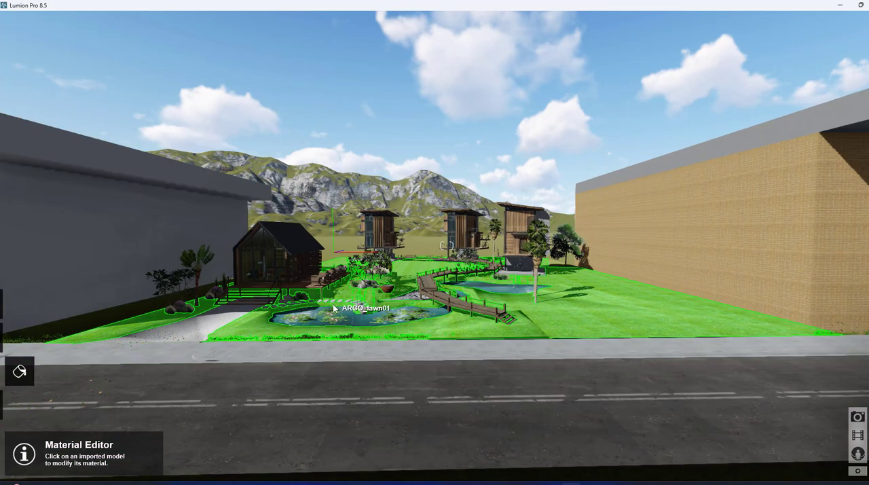
key("a")
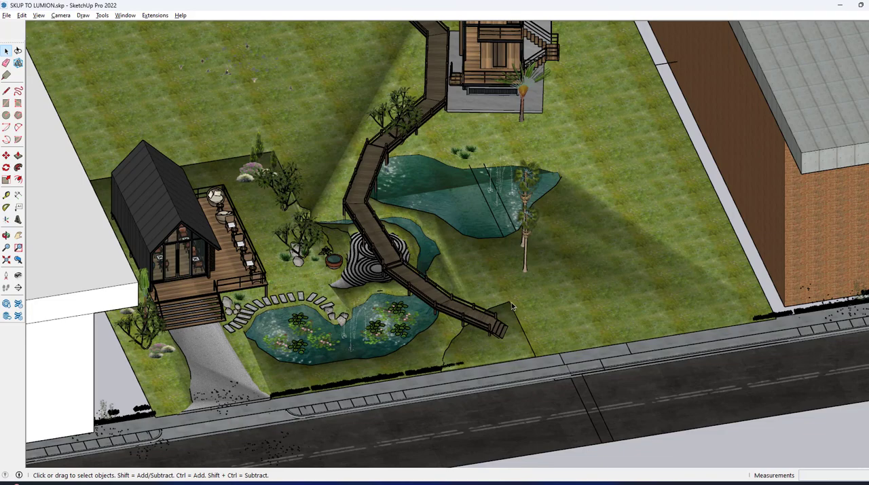
scroll(511, 302, "down", 2)
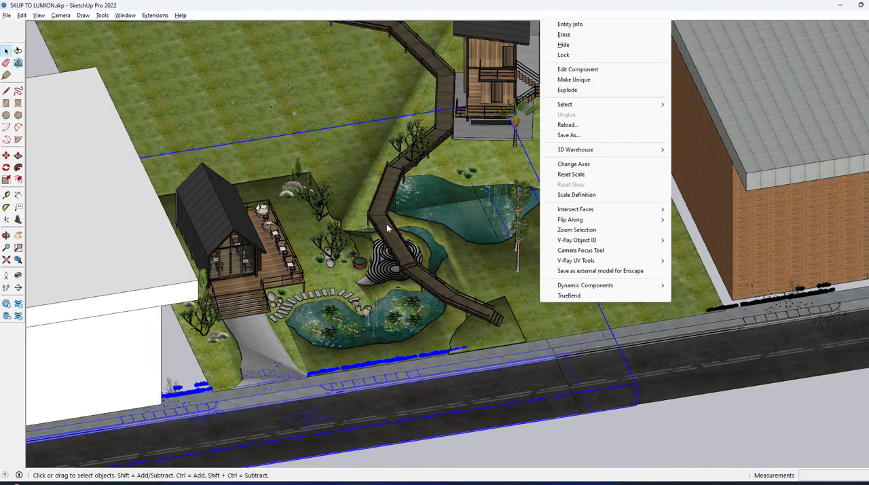
left_click(747, 401)
middle_click_drag(653, 302, 537, 241)
scroll(639, 329, "down", 8)
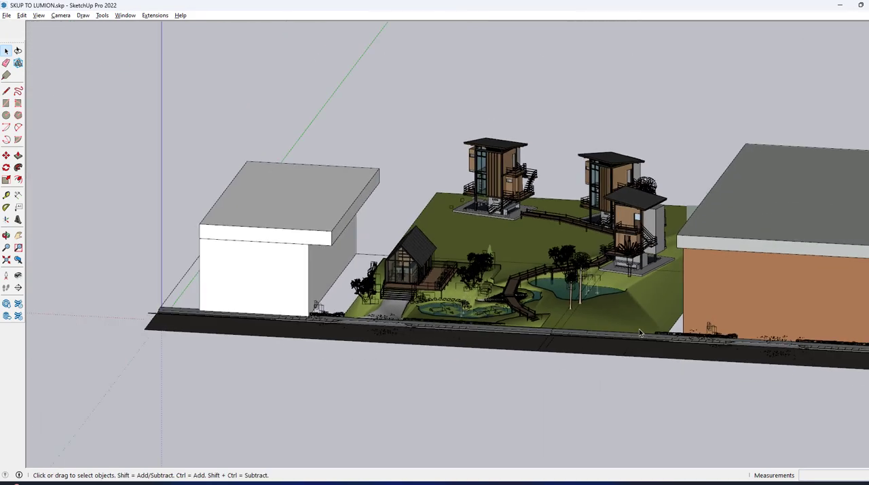
middle_click_drag(335, 292, 669, 311)
scroll(728, 249, "up", 3)
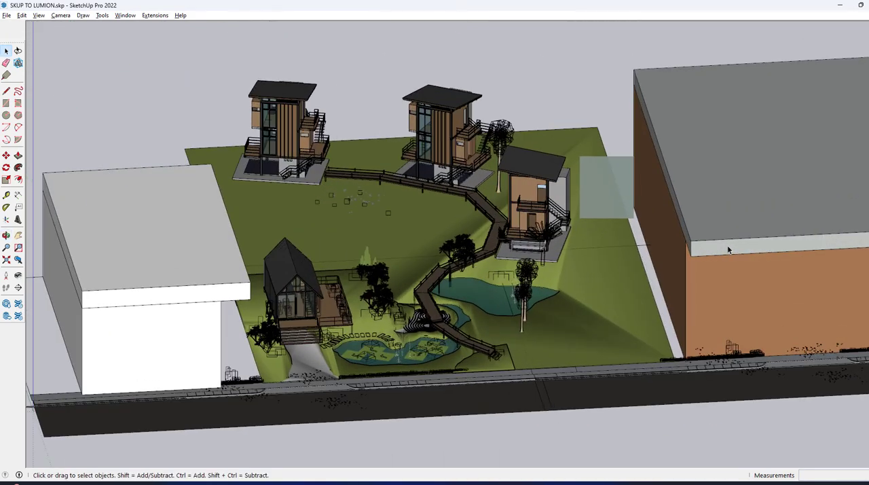
scroll(728, 250, "down", 5)
scroll(334, 312, "up", 3)
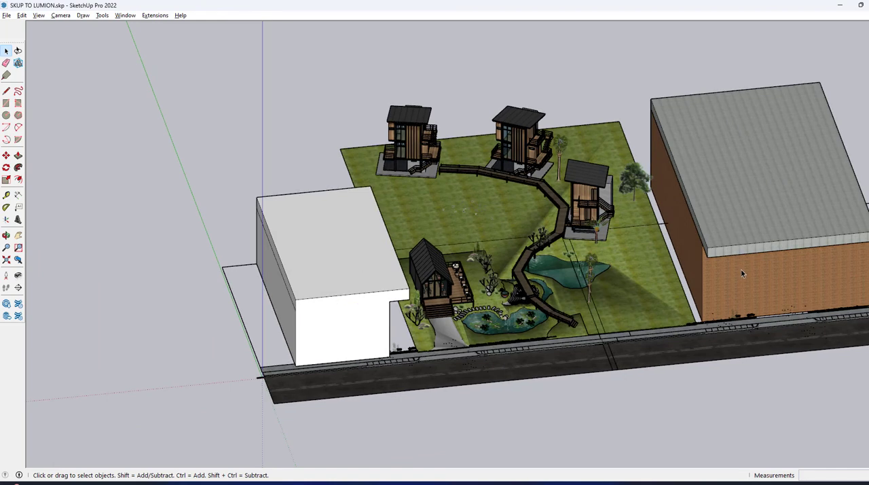
Step: Remove the roofs of both flanking buildings and delete the brick building from the site model
key("ctrl+z")
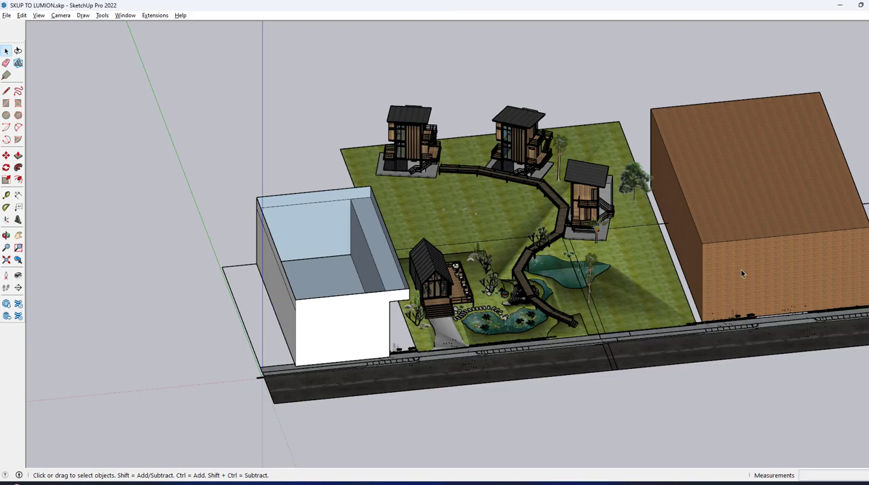
left_click(742, 270)
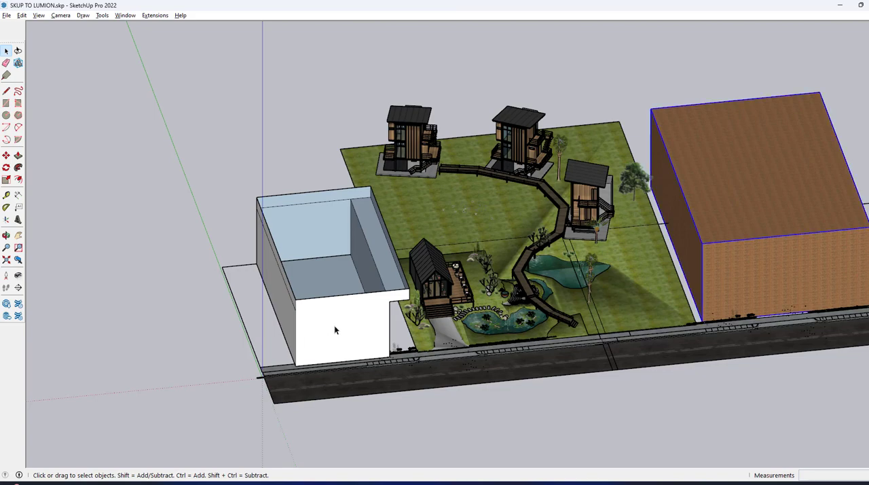
key("Delete")
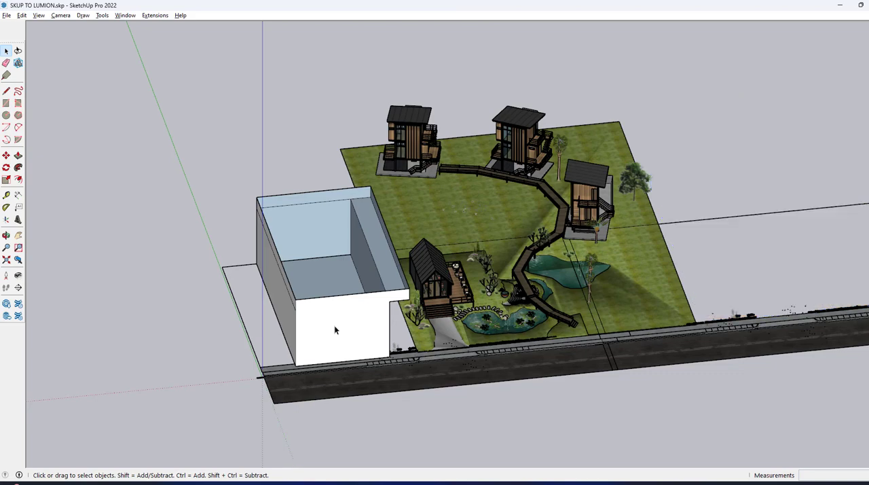
Step: Delete the white building beside the cabin, keeping the road and the garden
left_click(334, 329)
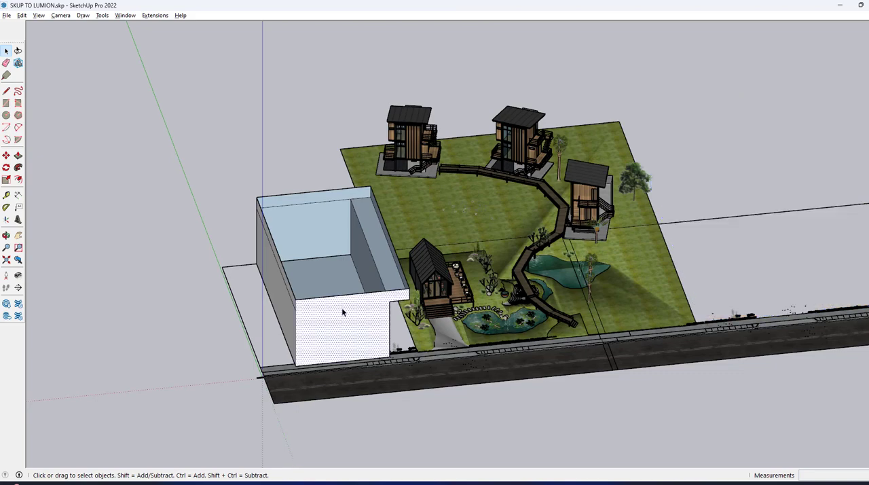
double_click(349, 317)
left_click_drag(350, 316, 177, 173)
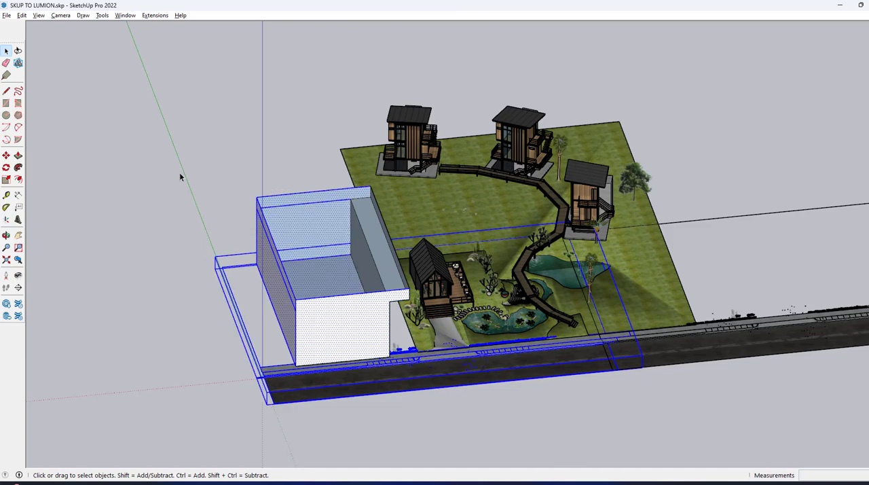
left_click_drag(307, 153, 210, 265)
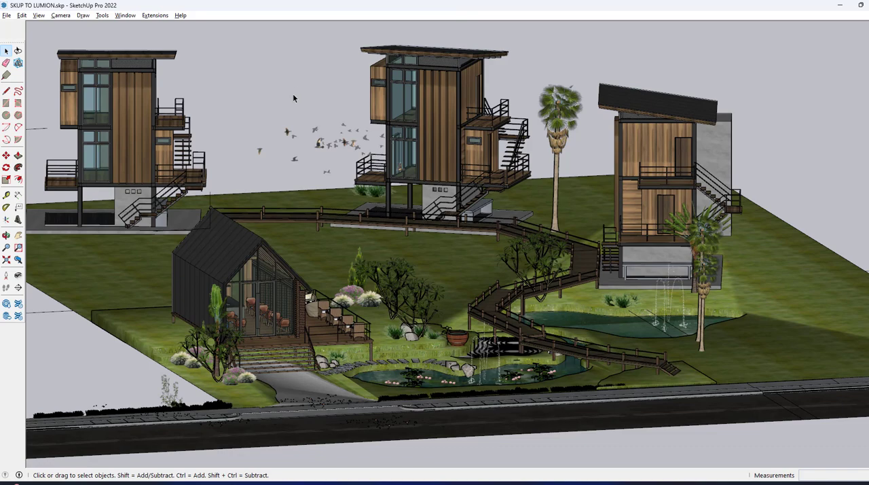
Step: Save the model to the Desktop as SKUP TO LUMION.skp in SketchUp 8 format, replacing the existing file
left_click(6, 15)
left_click(35, 72)
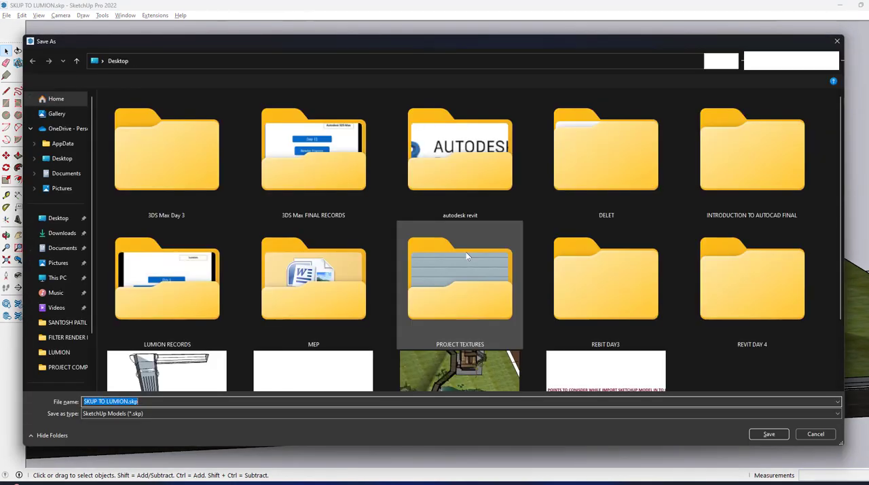
left_click(61, 219)
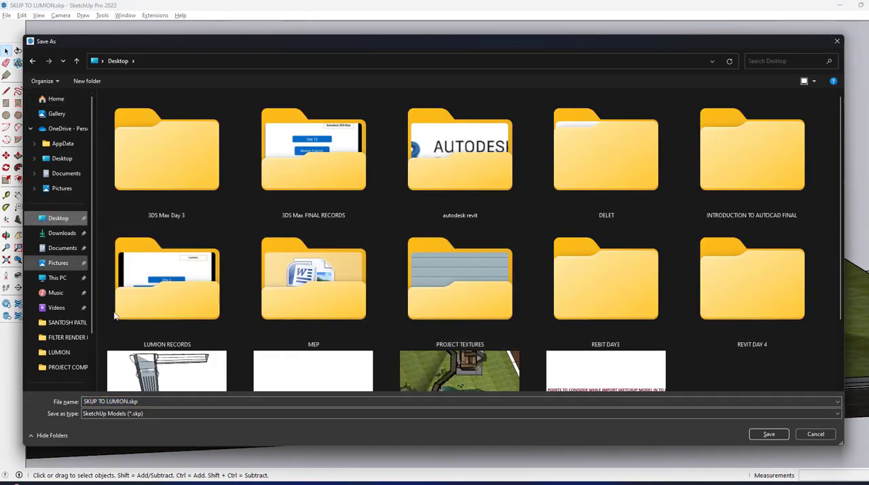
left_click(166, 411)
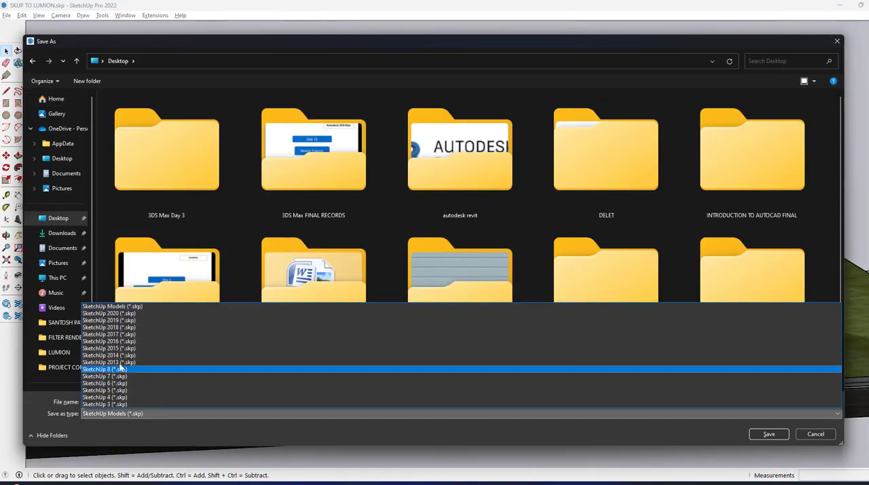
left_click(120, 371)
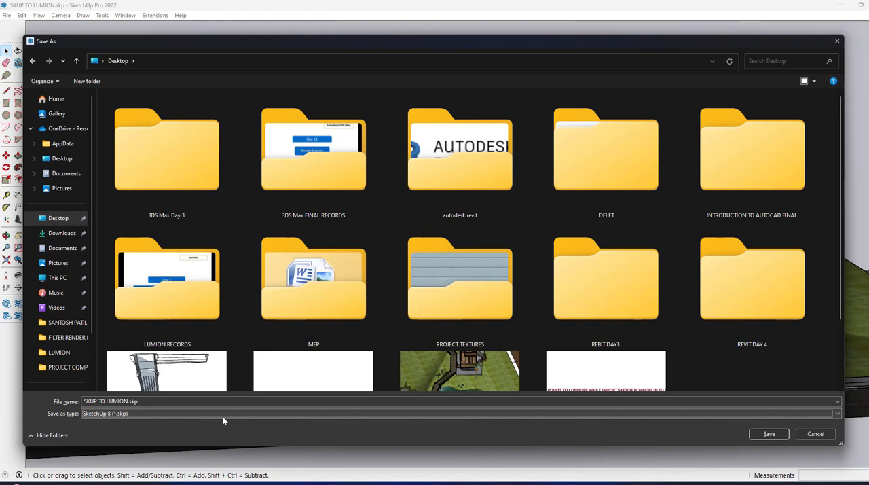
scroll(574, 299, "down", 2)
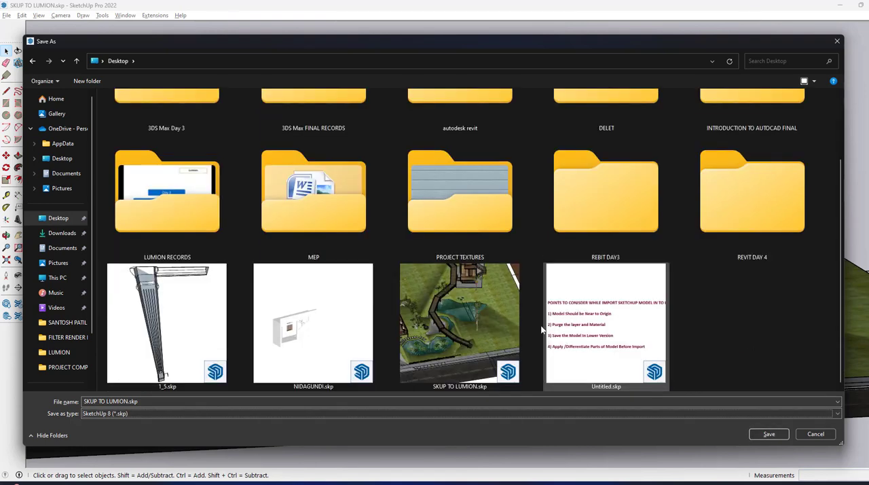
left_click(769, 433)
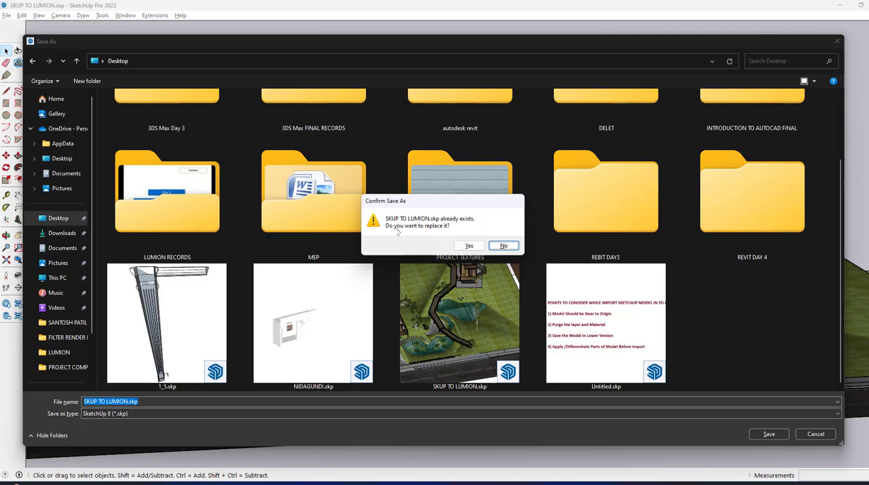
left_click(468, 246)
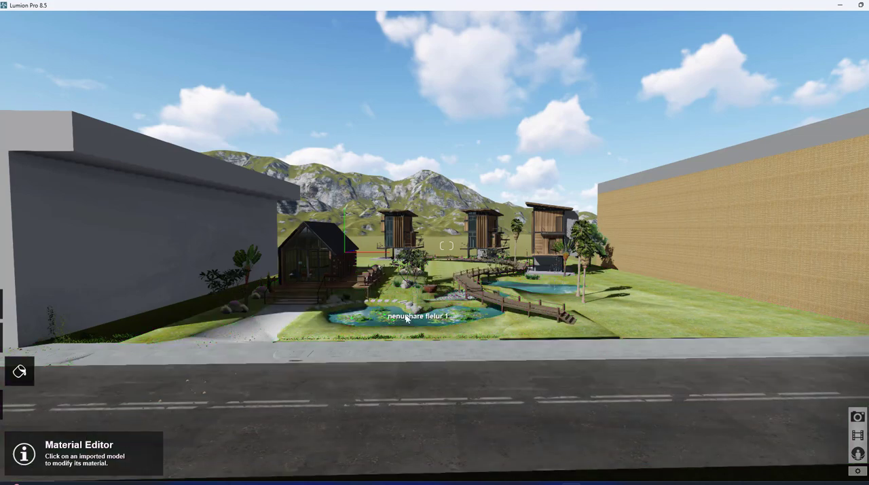
Step: Switch to Lumion and re-import the placed site model from a new file, choosing SKUP TO LUMION.skp on the Desktop
right_click_drag(655, 353, 589, 359)
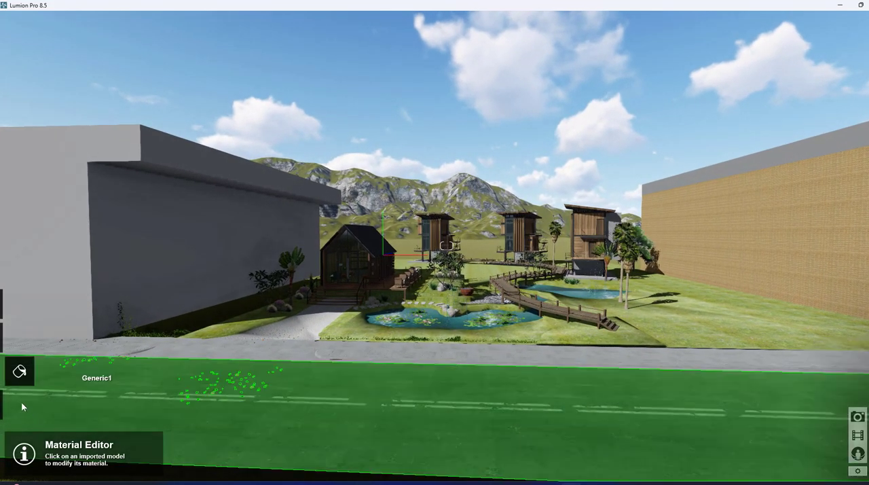
left_click(19, 404)
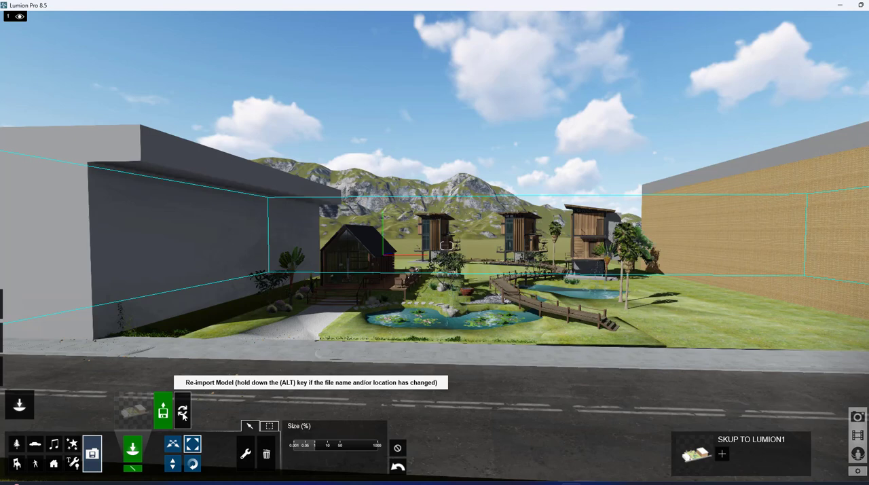
key("alt")
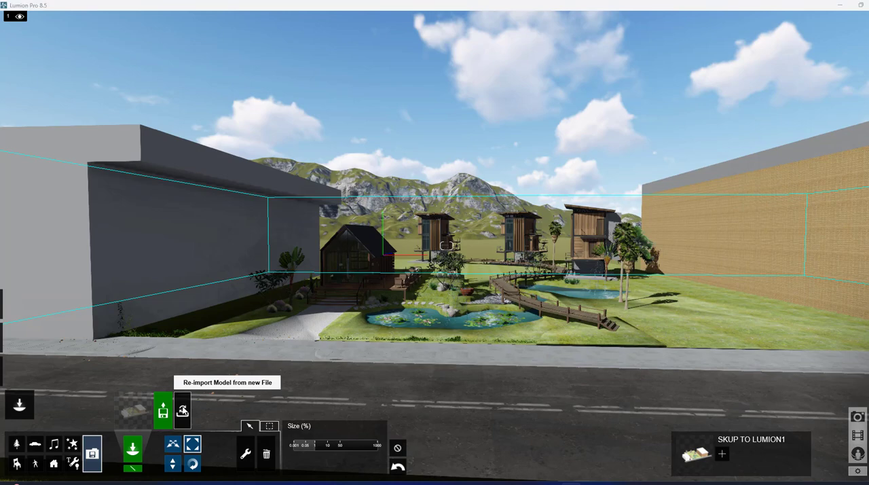
left_click(183, 410)
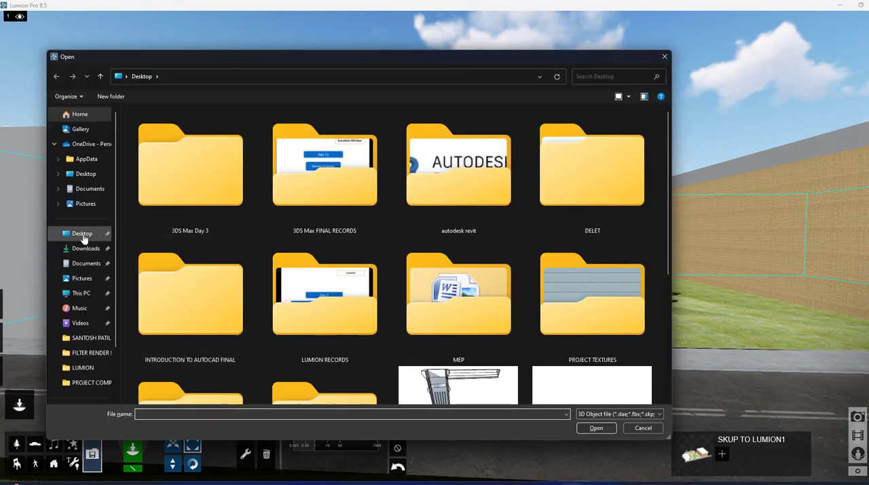
left_click(83, 234)
scroll(413, 333, "down", 3)
left_click(203, 336)
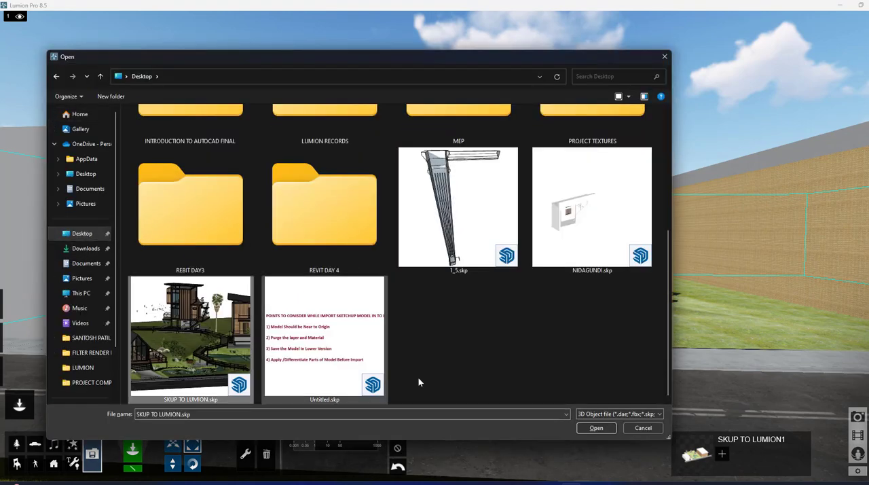
left_click(595, 429)
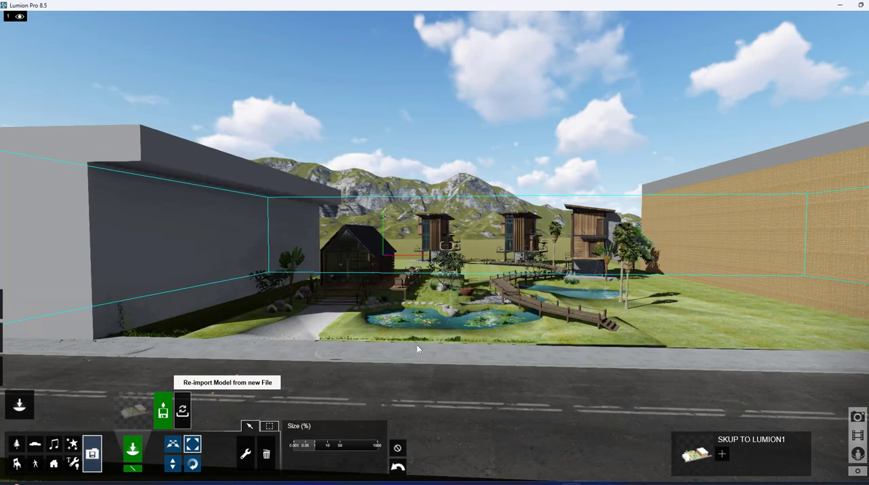